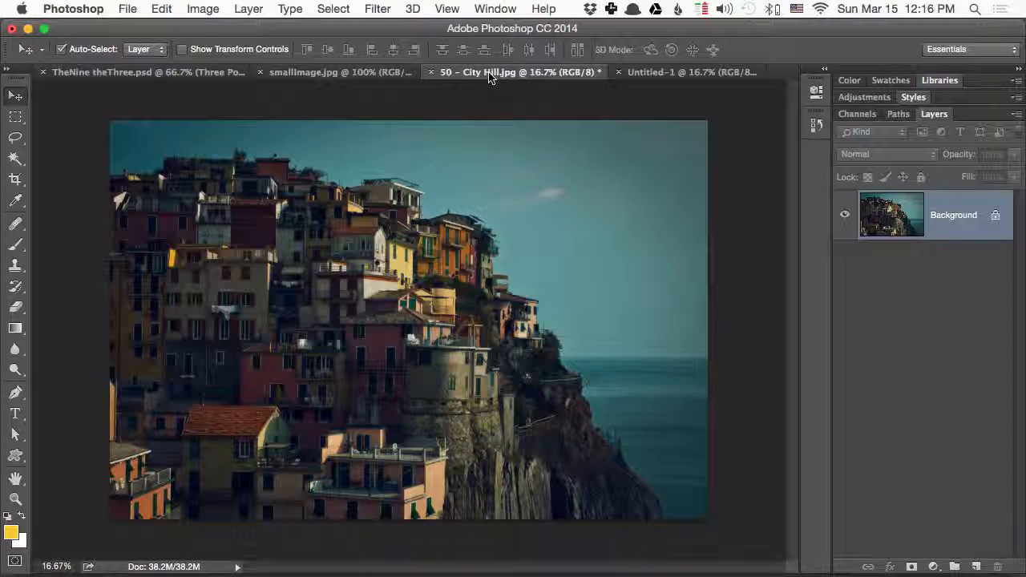
# Close the Untitled-1 document without saving and create a new Letter-size document from the U.S. Paper preset
pyautogui.click(618, 72)
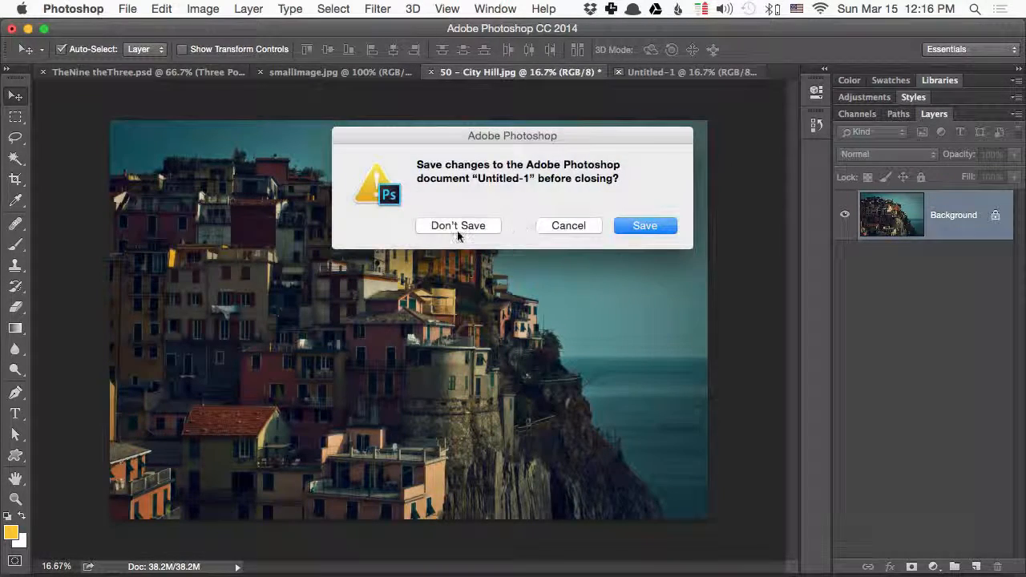
pyautogui.click(401, 224)
pyautogui.click(73, 9)
pyautogui.moveTo(127, 9)
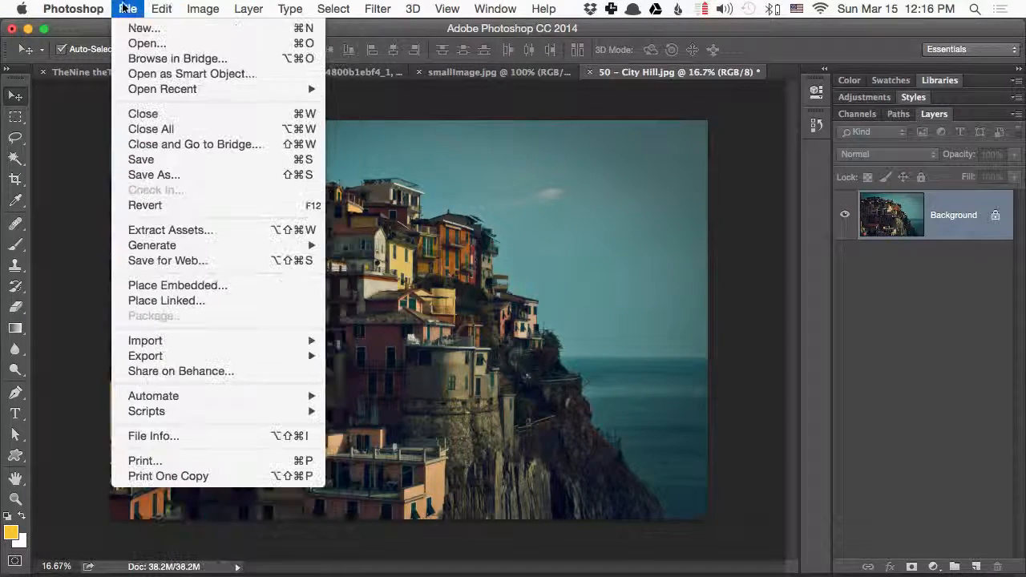
pyautogui.click(142, 30)
pyautogui.click(449, 137)
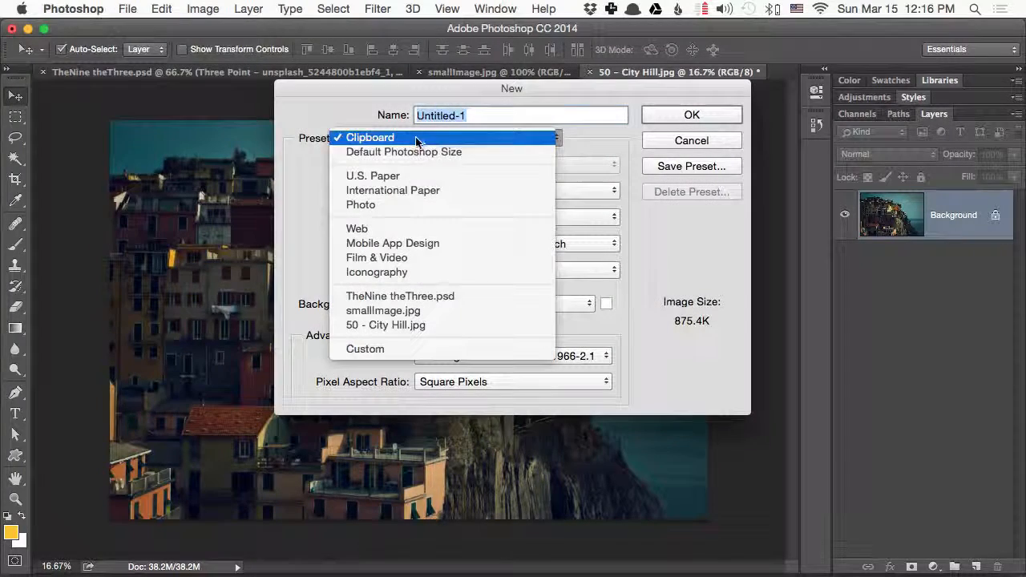
pyautogui.click(424, 176)
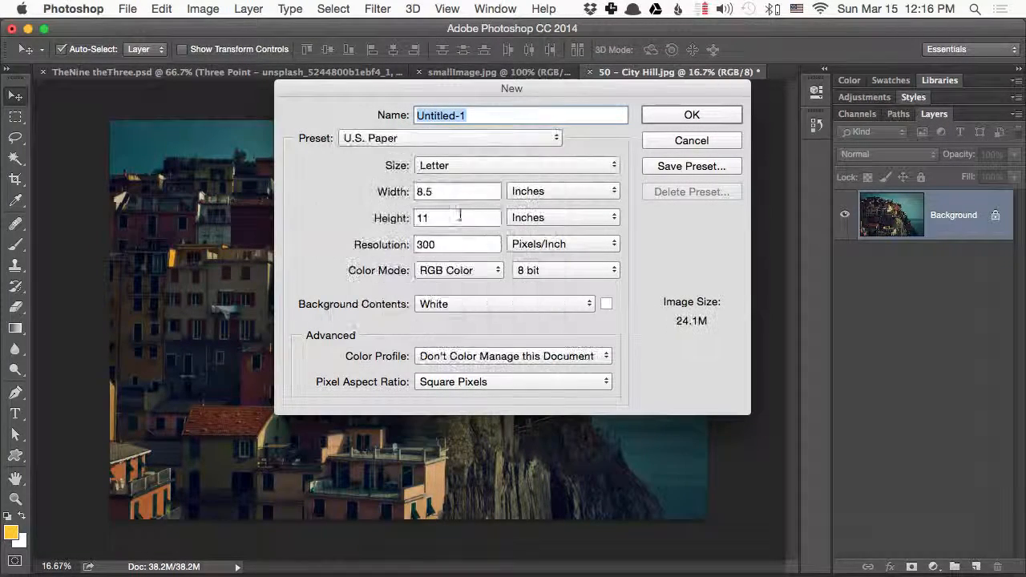
pyautogui.click(726, 112)
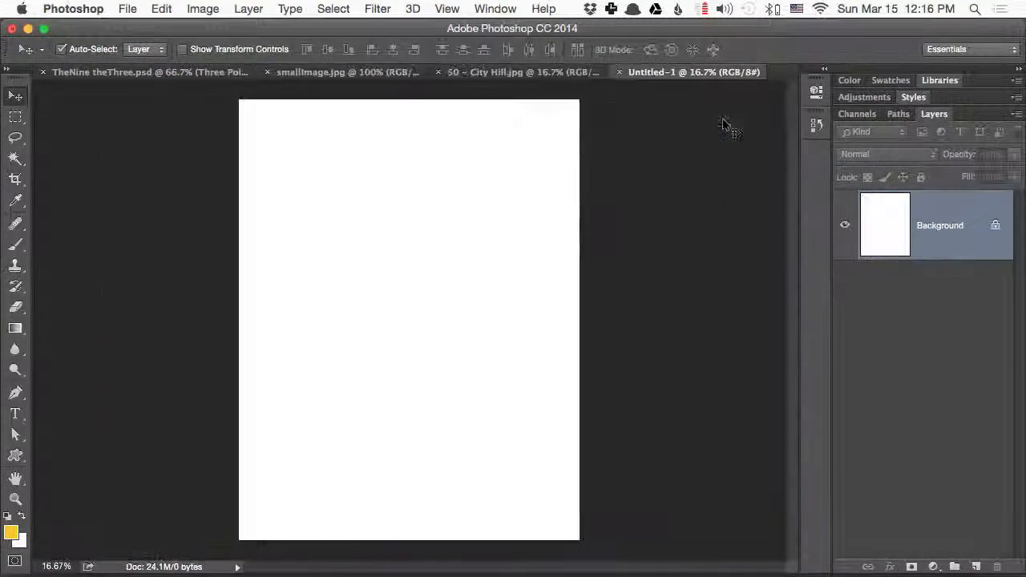
# Copy the entire smallImage.jpg photo into the new Letter document and move it near the page's upper-left corner
pyautogui.click(371, 73)
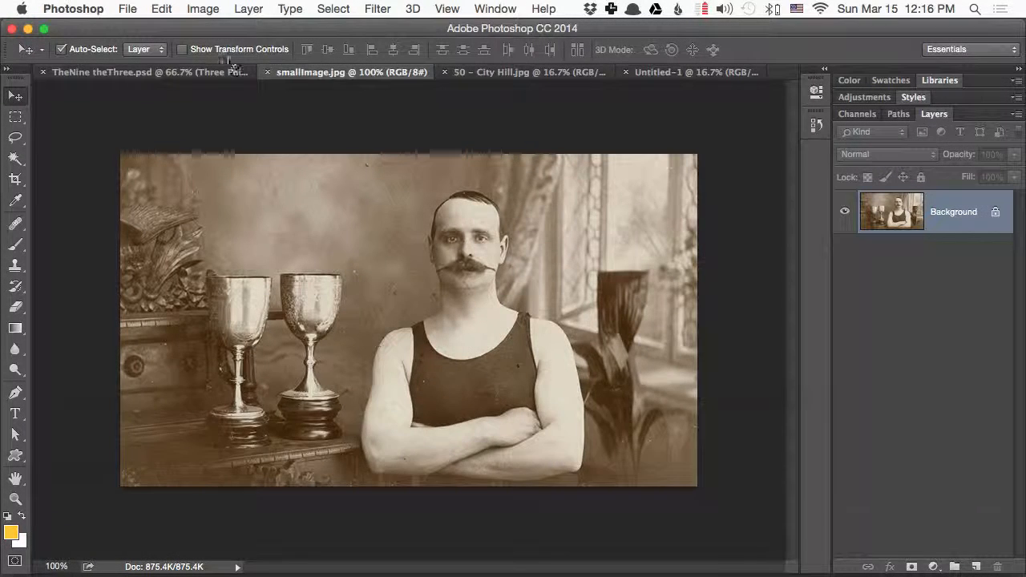
pyautogui.press('super+a')
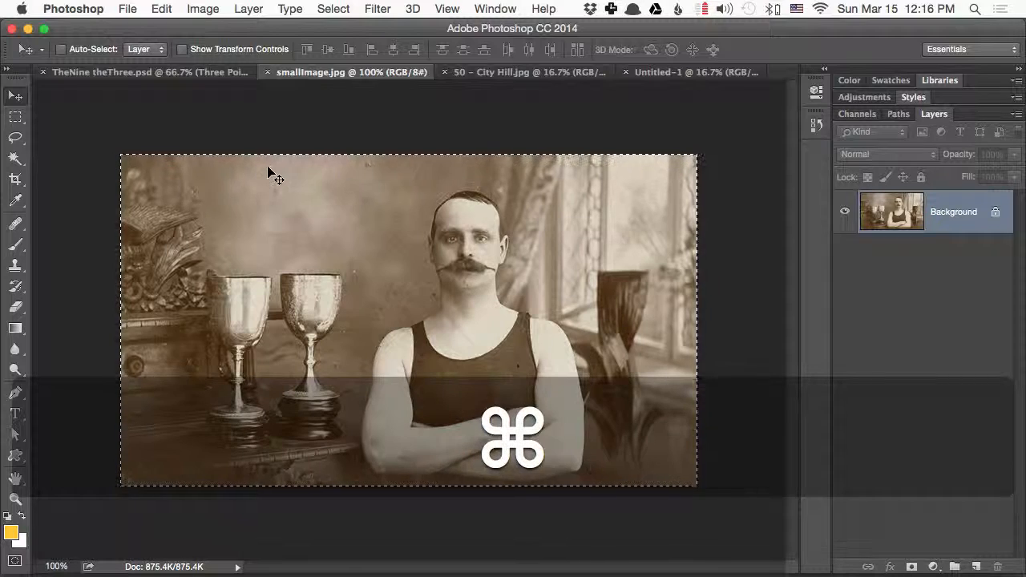
pyautogui.press('super+c')
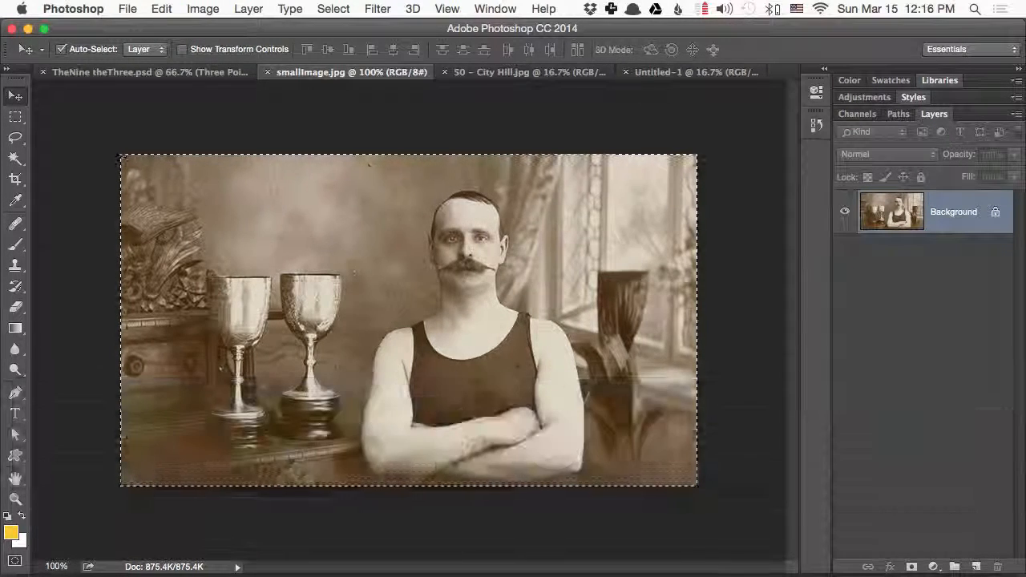
pyautogui.click(694, 73)
pyautogui.press('super+v')
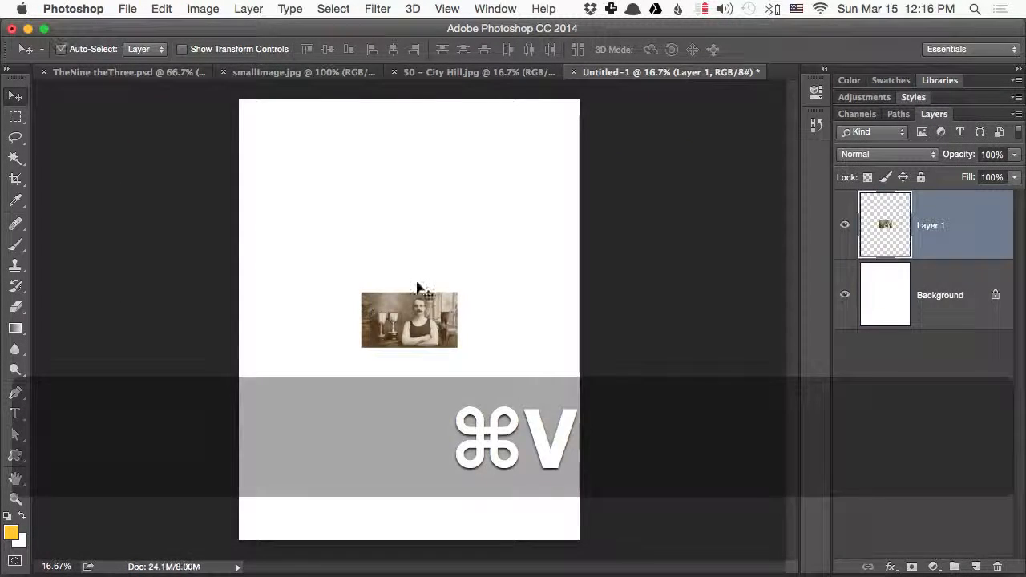
pyautogui.moveTo(417, 287); pyautogui.dragTo(332, 135)
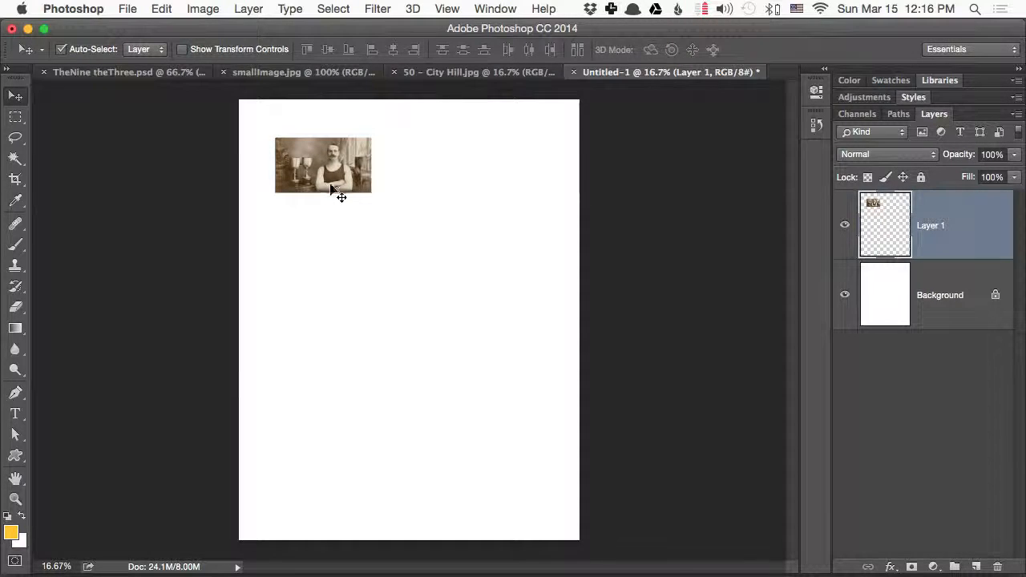
# Copy the entire 50 - City Hill.jpg image and paste it into the Letter document as a new layer
pyautogui.click(439, 72)
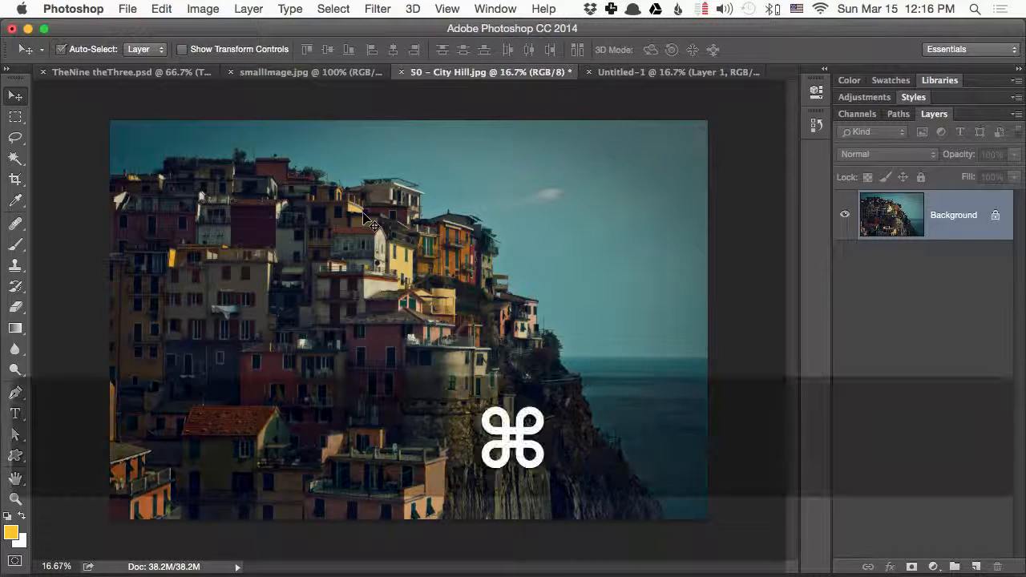
pyautogui.press('super+a')
pyautogui.press('super+c')
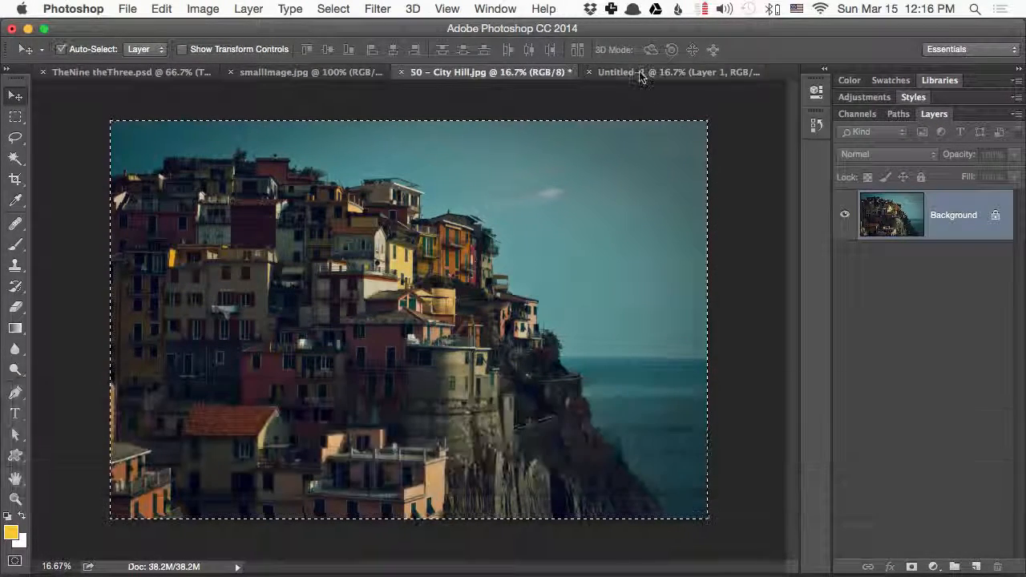
pyautogui.hotkey('ctrl', 'Tab')
pyautogui.press('super+v')
# Arrange the layers so the portrait photo sits at the page's left edge, directly above the city image
pyautogui.moveTo(441, 213); pyautogui.dragTo(441, 285)
pyautogui.moveTo(323, 173); pyautogui.dragTo(295, 141)
pyautogui.moveTo(385, 305); pyautogui.dragTo(373, 249)
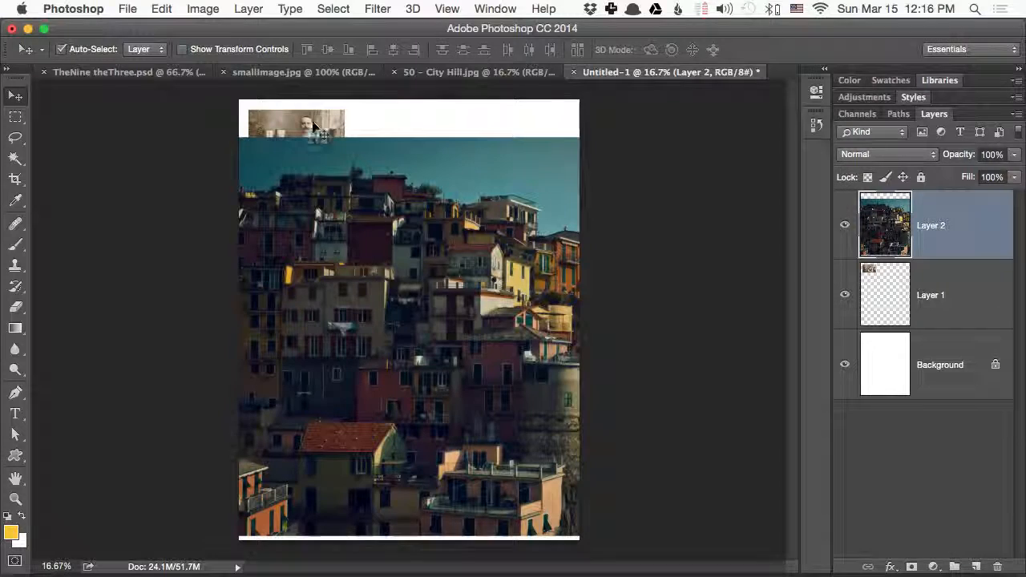
pyautogui.moveTo(317, 123); pyautogui.dragTo(317, 112)
pyautogui.moveTo(339, 199); pyautogui.dragTo(338, 231)
pyautogui.moveTo(299, 143); pyautogui.dragTo(290, 158)
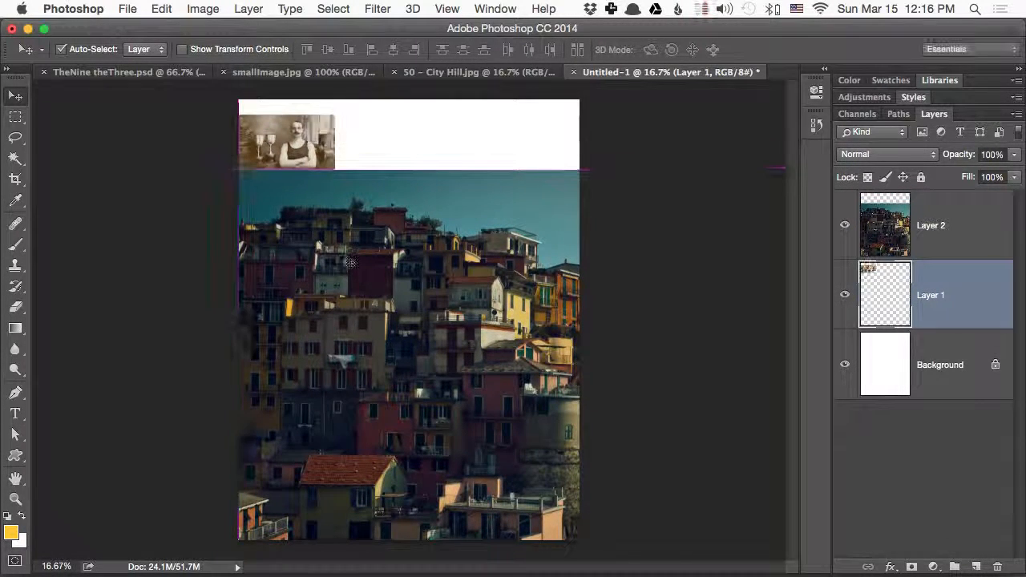
# Compare the two pasted images up close where the portrait photo meets the city image, and return to the full page
pyautogui.press('super+equal')
pyautogui.press('super+equal')
pyautogui.press('super+equal')
pyautogui.press('super+equal')
pyautogui.press('super+equal')
pyautogui.press('super+equal')
pyautogui.press('super+equal')
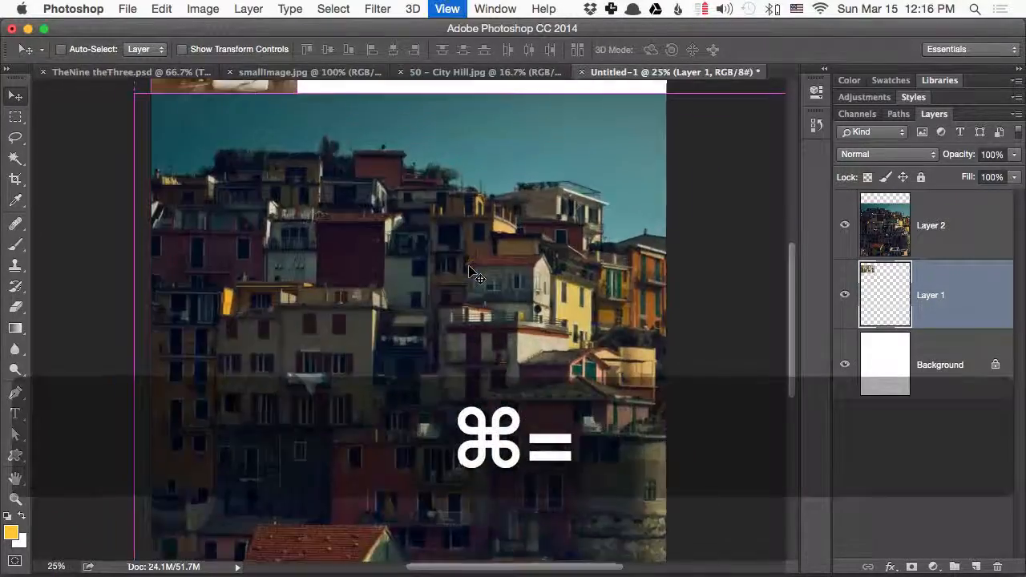
pyautogui.press('super+minus')
pyautogui.press('super+minus')
pyautogui.press('super+minus')
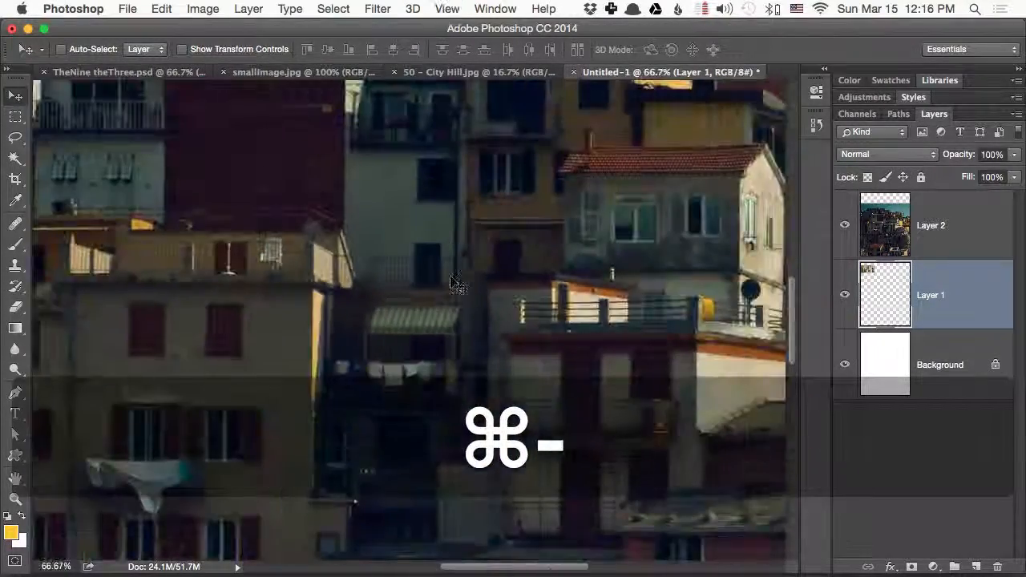
pyautogui.press('space')
pyautogui.moveTo(241, 152); pyautogui.dragTo(454, 485)
pyautogui.moveTo(200, 88); pyautogui.dragTo(394, 374)
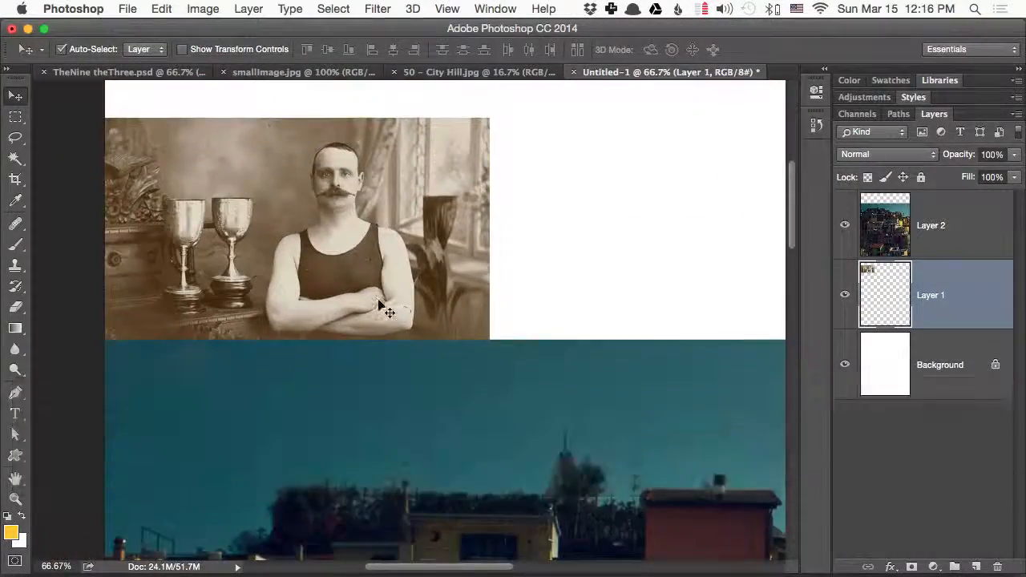
pyautogui.press('super+equal')
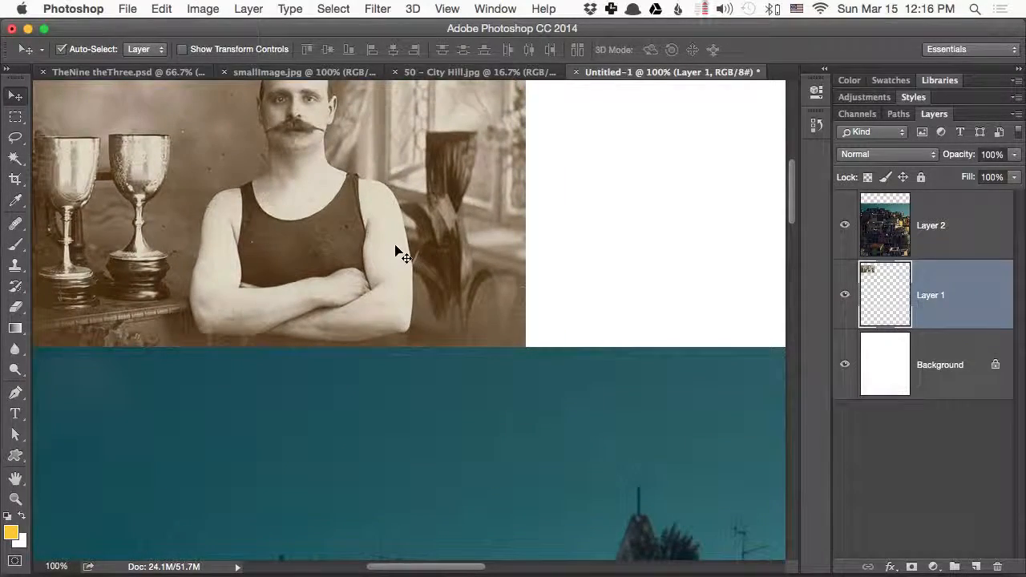
pyautogui.press('super+0')
# Clear the selections in smallImage.jpg and 50 - City Hill.jpg
pyautogui.click(305, 73)
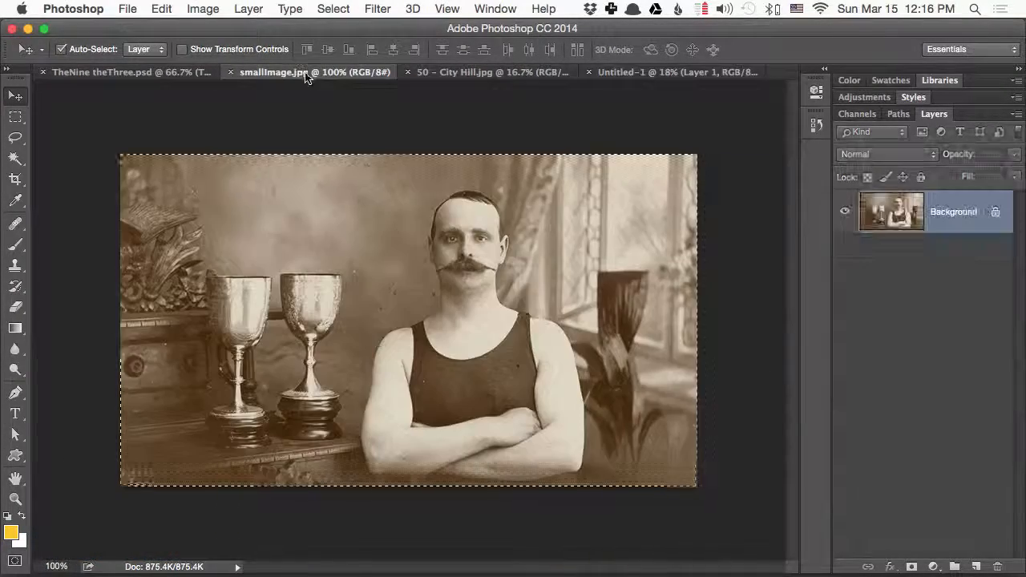
pyautogui.click(472, 74)
pyautogui.click(334, 77)
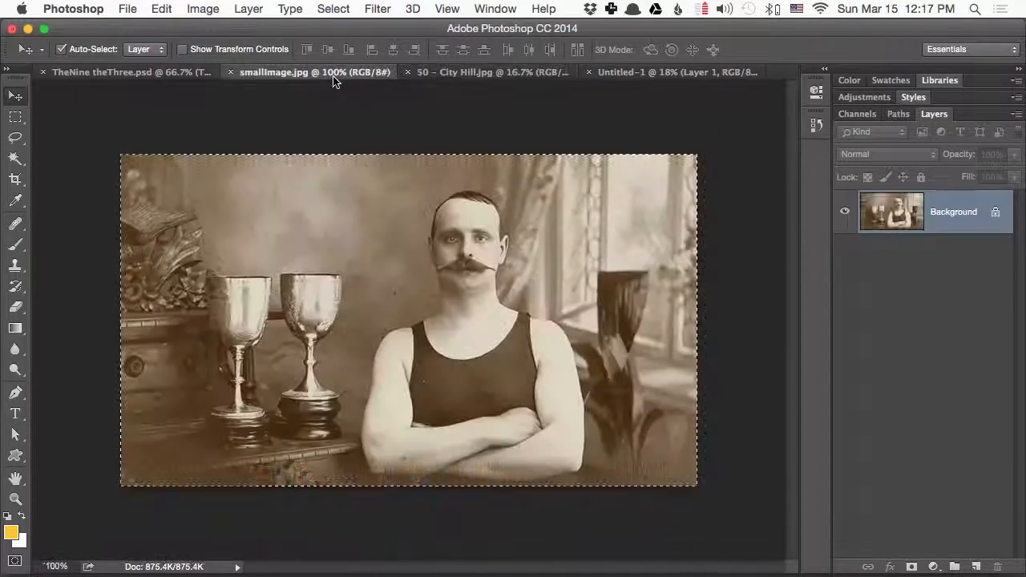
pyautogui.press('super+d')
pyautogui.click(480, 74)
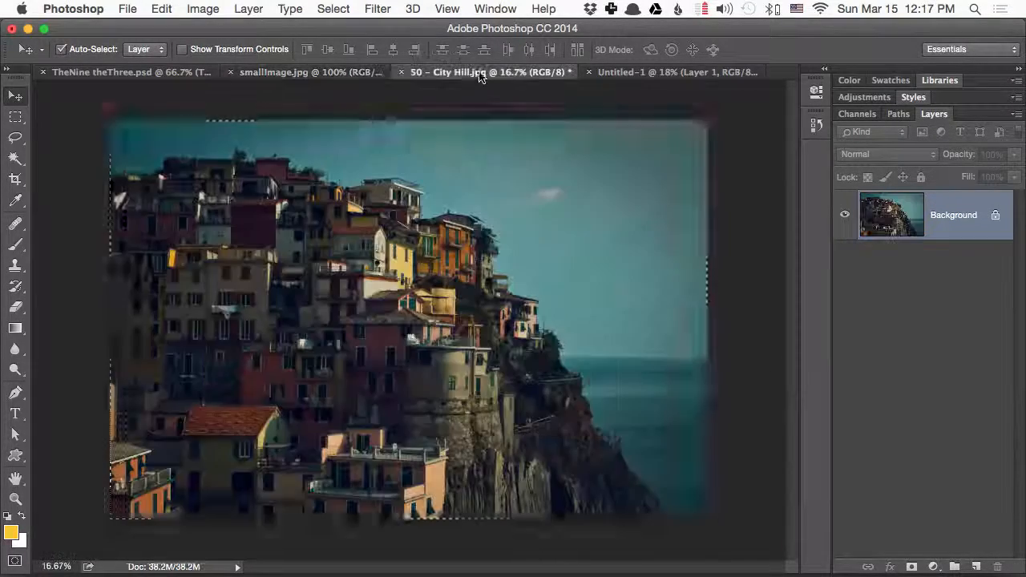
pyautogui.press('super+d')
# Check the pixel dimensions of smallImage.jpg in Image Size and leave the dialog without changes
pyautogui.click(351, 75)
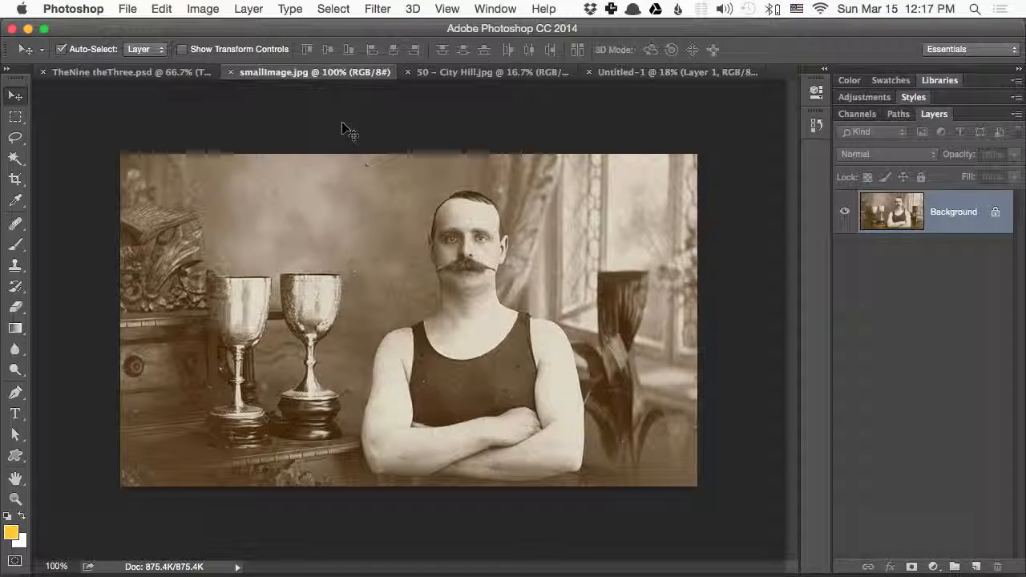
pyautogui.click(202, 8)
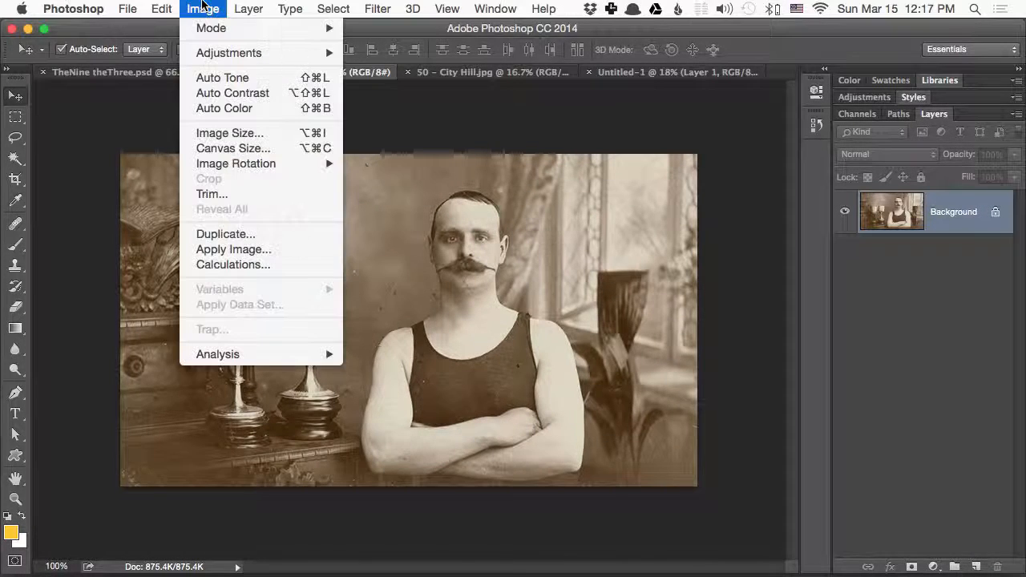
pyautogui.click(237, 135)
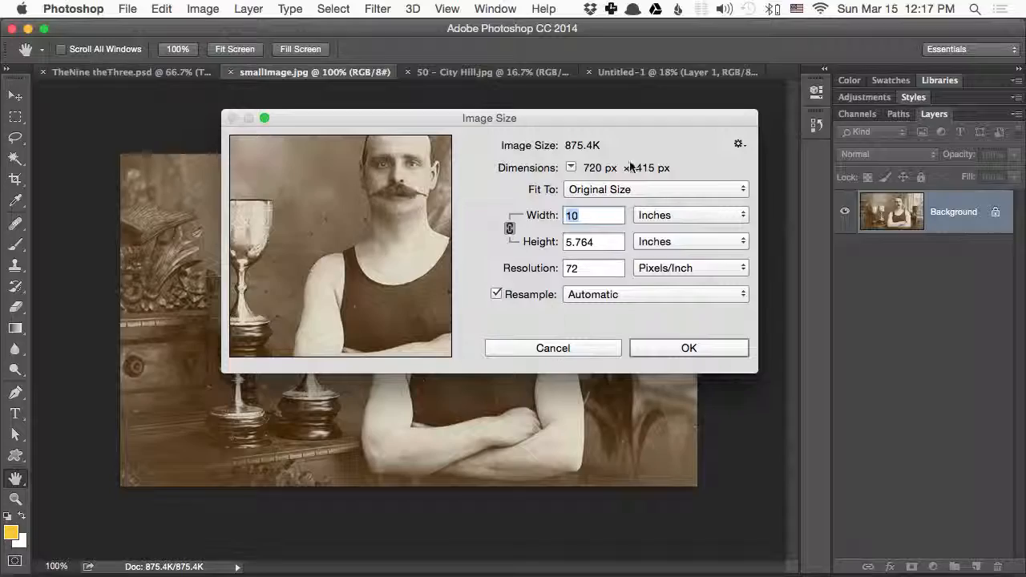
pyautogui.click(548, 351)
pyautogui.press('v')
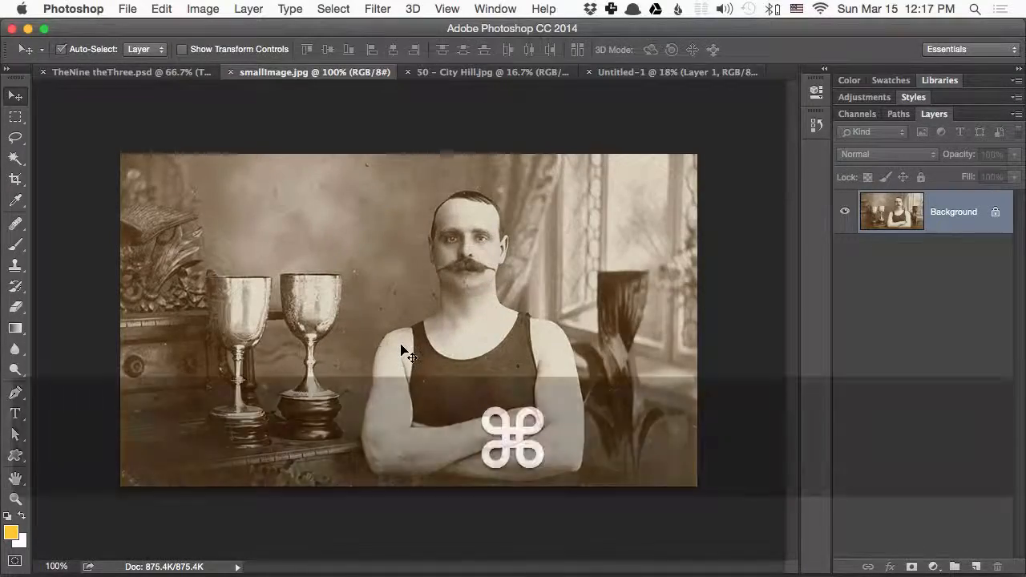
# Examine the individual pixels of smallImage.jpg at up to 3200% magnification and return to the whole photo
pyautogui.press('super+equal')
pyautogui.press('super+equal')
pyautogui.press('super+equal')
pyautogui.press('super+equal')
pyautogui.press('super+equal')
pyautogui.press('super+equal')
pyautogui.press('super+equal')
pyautogui.press('super+equal')
pyautogui.press('super+equal')
pyautogui.press('super+equal')
pyautogui.press('super+equal')
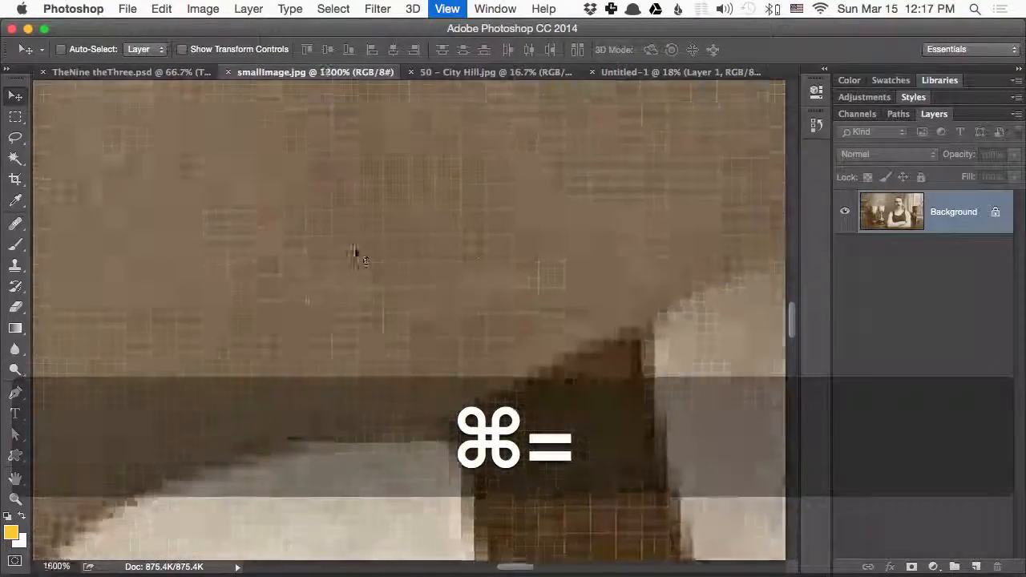
pyautogui.press('space')
pyautogui.moveTo(703, 281); pyautogui.dragTo(139, 262)
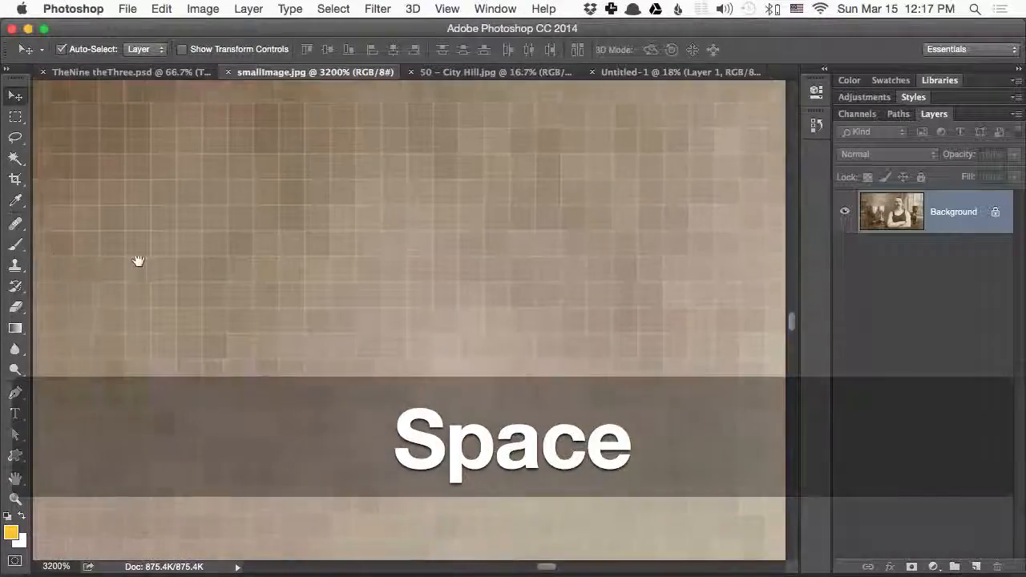
pyautogui.press('super+minus')
pyautogui.press('super+minus')
pyautogui.press('super+minus')
pyautogui.press('super+minus')
pyautogui.press('super+minus')
pyautogui.press('super+minus')
pyautogui.press('super+minus')
pyautogui.press('super+minus')
pyautogui.press('super+minus')
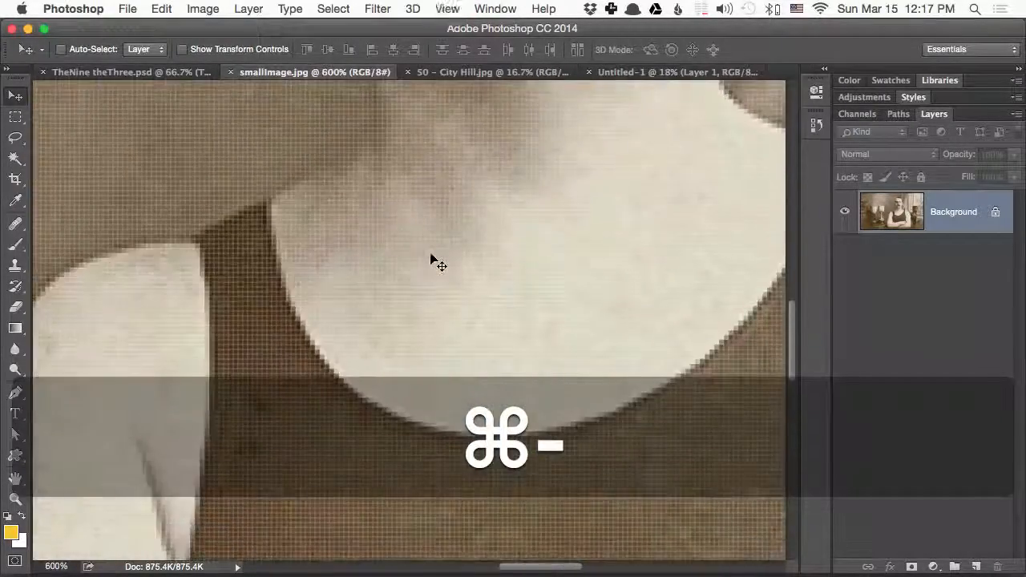
pyautogui.press('super+minus')
pyautogui.press('super+minus')
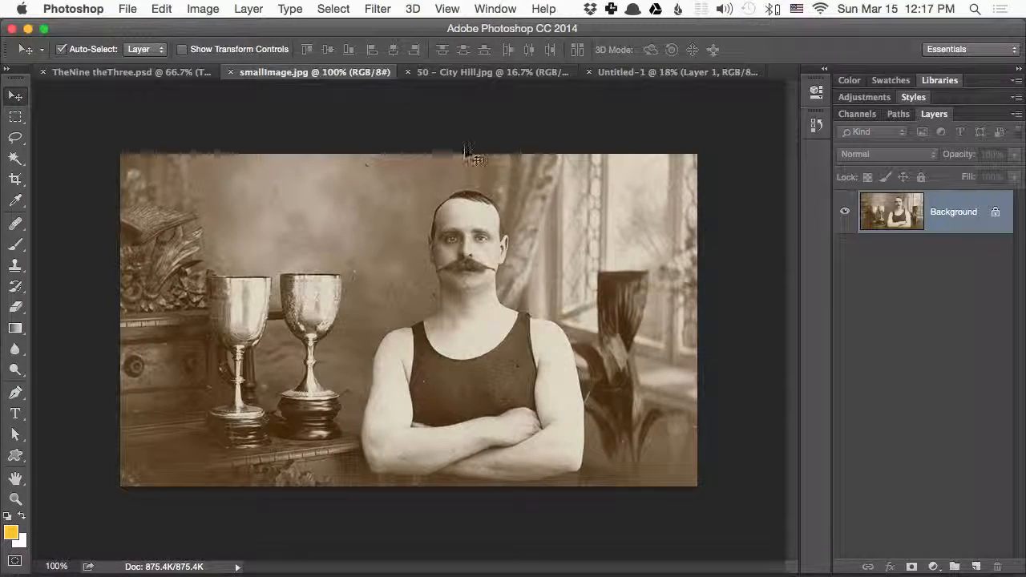
# Examine the pixel detail of the rooftops in 50 - City Hill.jpg at high magnification
pyautogui.click(499, 74)
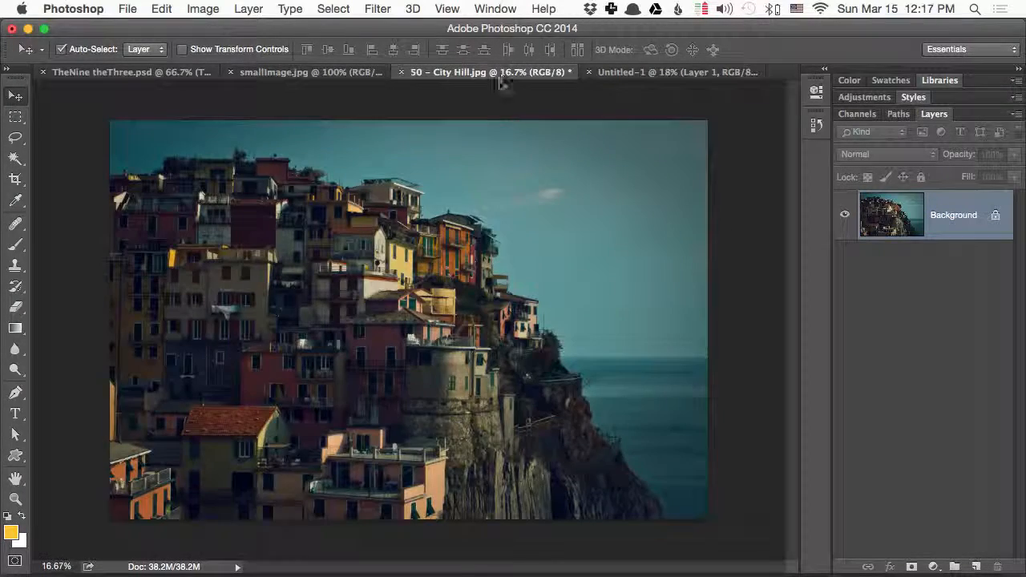
pyautogui.press('super+equal')
pyautogui.press('super+equal')
pyautogui.press('super+equal')
pyautogui.press('super+equal')
pyautogui.press('super+equal')
pyautogui.press('super+equal')
pyautogui.press('super+equal')
pyautogui.press('super+equal')
pyautogui.press('super+equal')
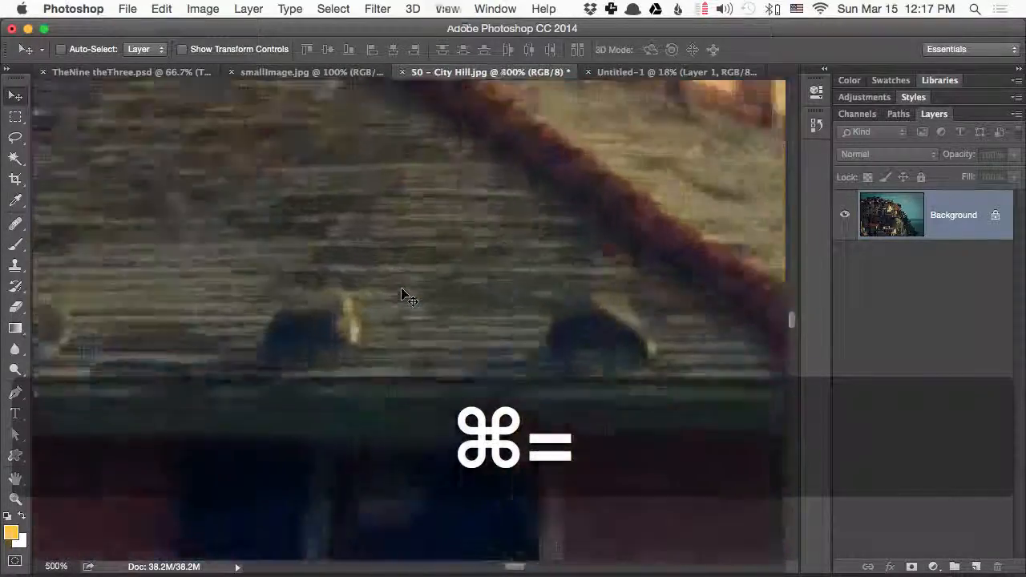
pyautogui.press('super+minus')
pyautogui.press('super+minus')
# Check the pixel dimensions of 50 - City Hill.jpg in Image Size, cancel the dialog, and view more of the image
pyautogui.click(203, 9)
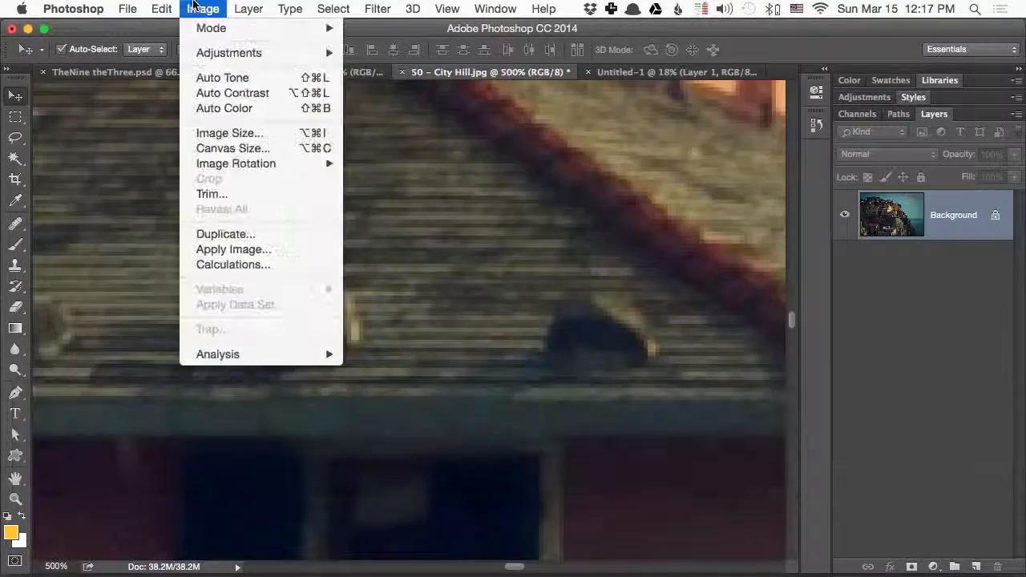
pyautogui.click(230, 133)
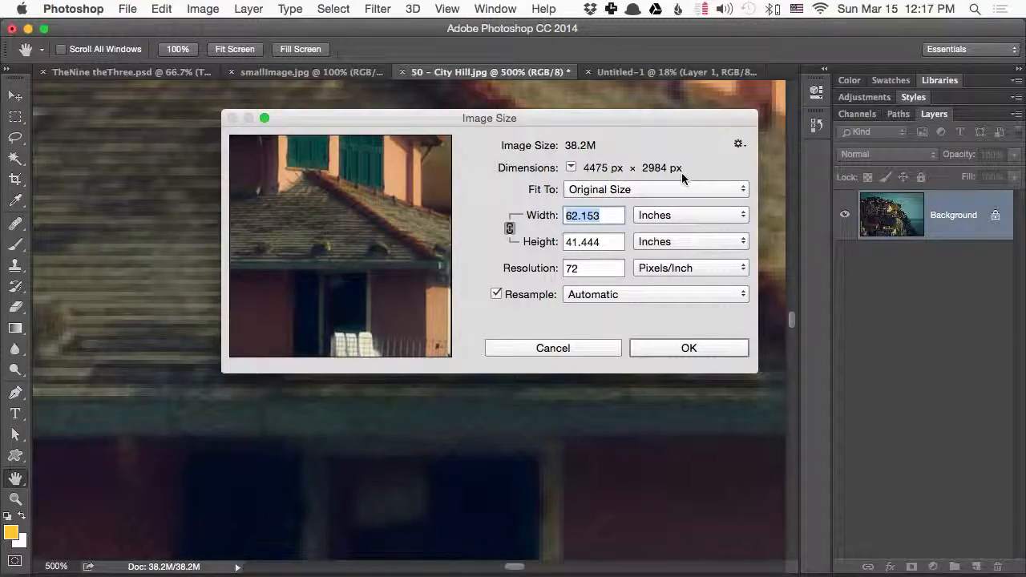
pyautogui.press('Escape')
pyautogui.press('super+minus')
pyautogui.press('super+minus')
pyautogui.press('super+minus')
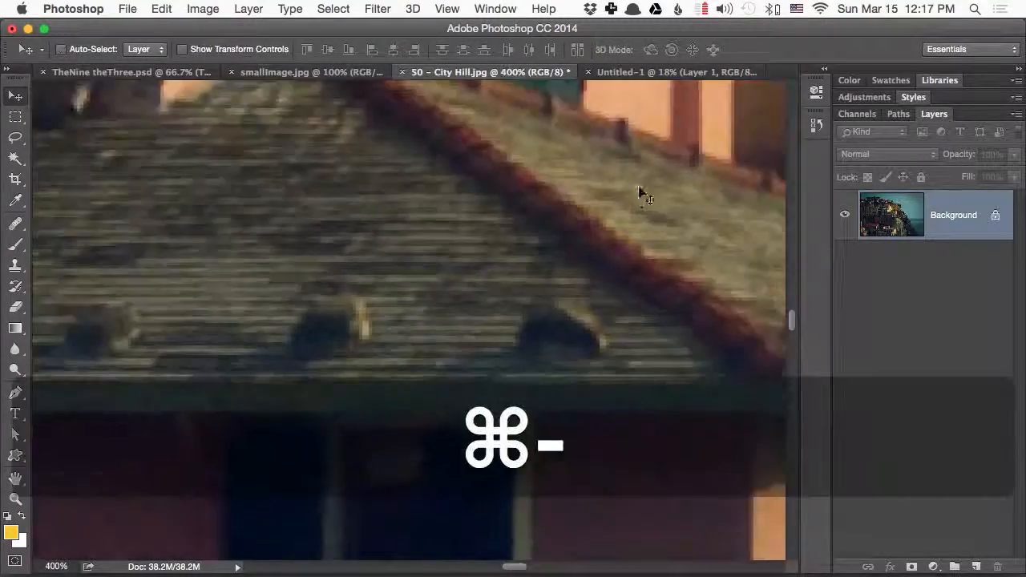
pyautogui.press('super+minus')
pyautogui.press('super+minus')
pyautogui.press('super+minus')
pyautogui.press('super+minus')
pyautogui.press('super+minus')
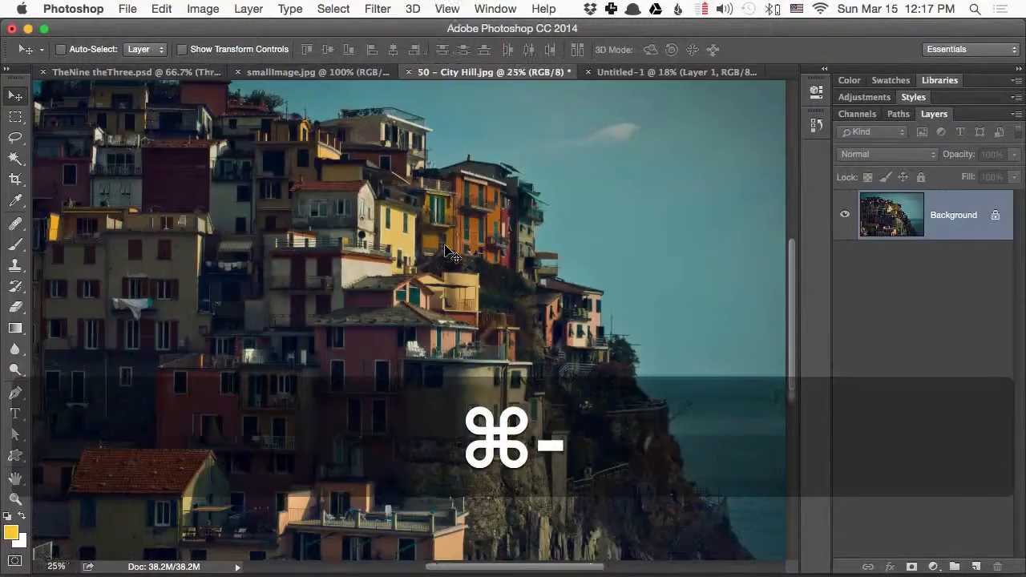
# Select a rectangular area of smallImage.jpg from its upper-left corner across both trophies, with the photo viewed at 100%
pyautogui.press('super+0')
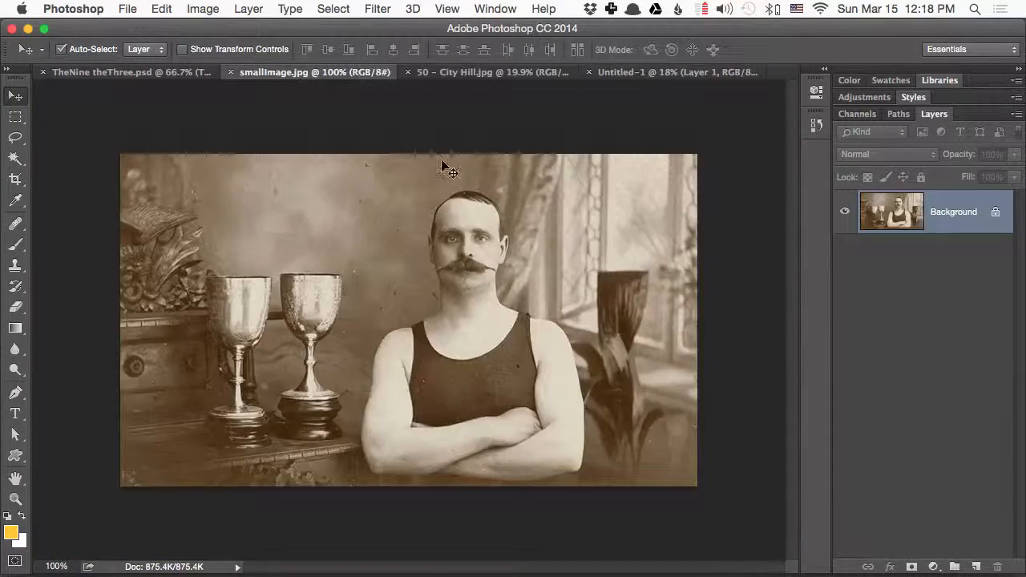
pyautogui.press('super+0')
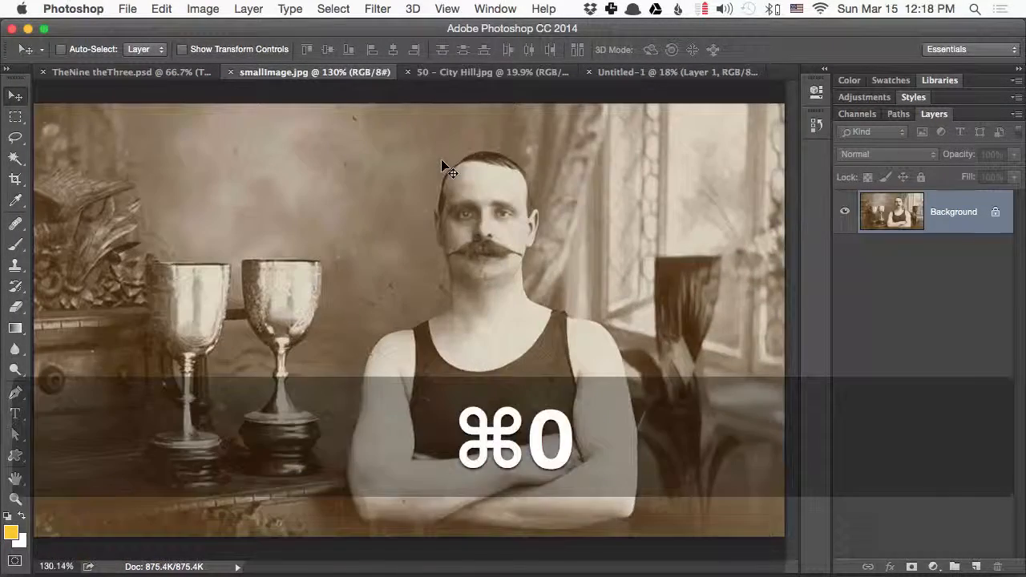
pyautogui.press('super+minus')
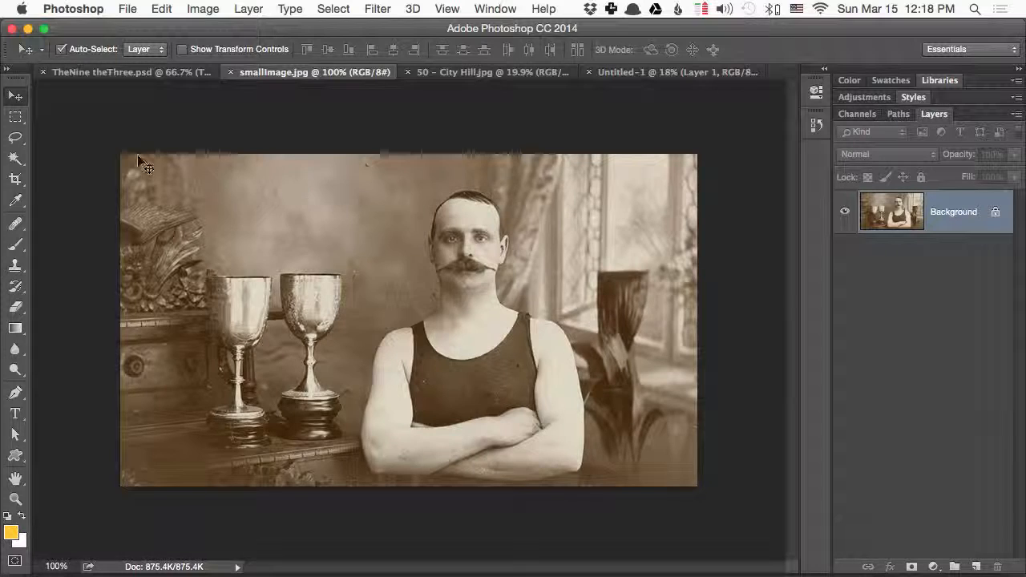
pyautogui.press('m')
pyautogui.moveTo(120, 145); pyautogui.dragTo(419, 413)
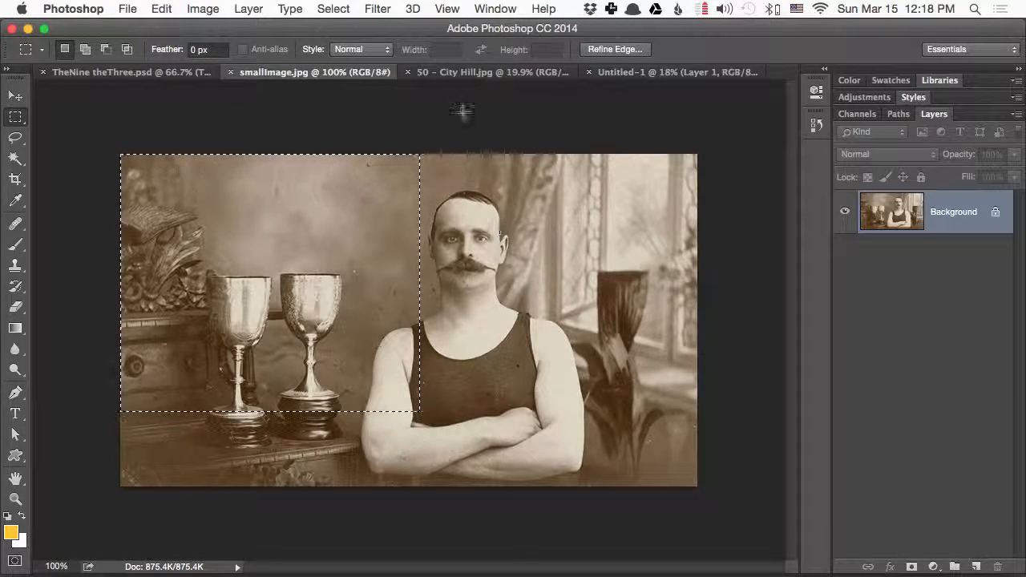
# Reorder TheNine theThree.psd to the end of the open documents and return to 50 - City Hill.jpg
pyautogui.click(452, 71)
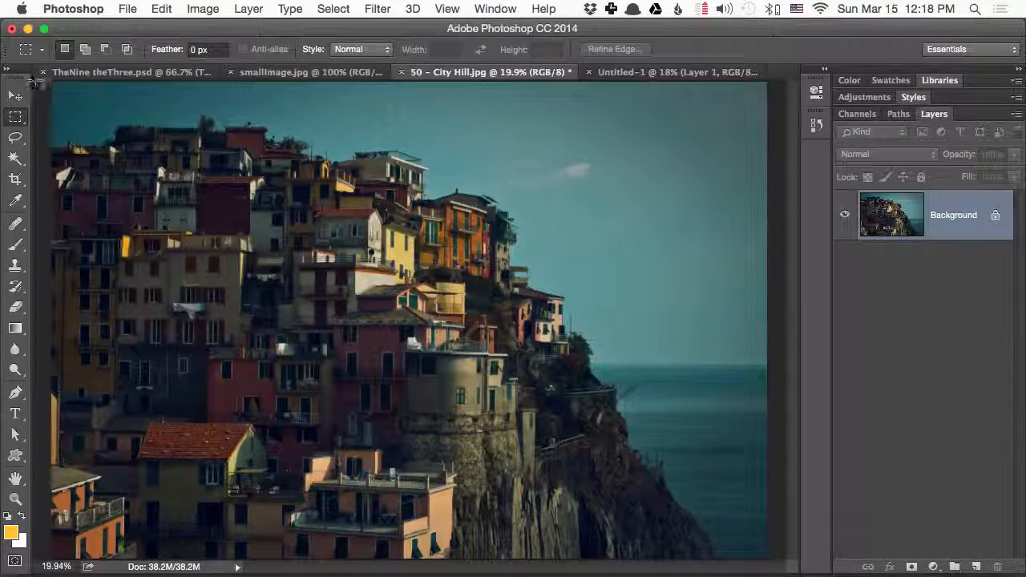
pyautogui.moveTo(45, 77)
pyautogui.mouseDown()
pyautogui.moveTo(63, 93)
pyautogui.moveTo(58, 75)
pyautogui.mouseUp()
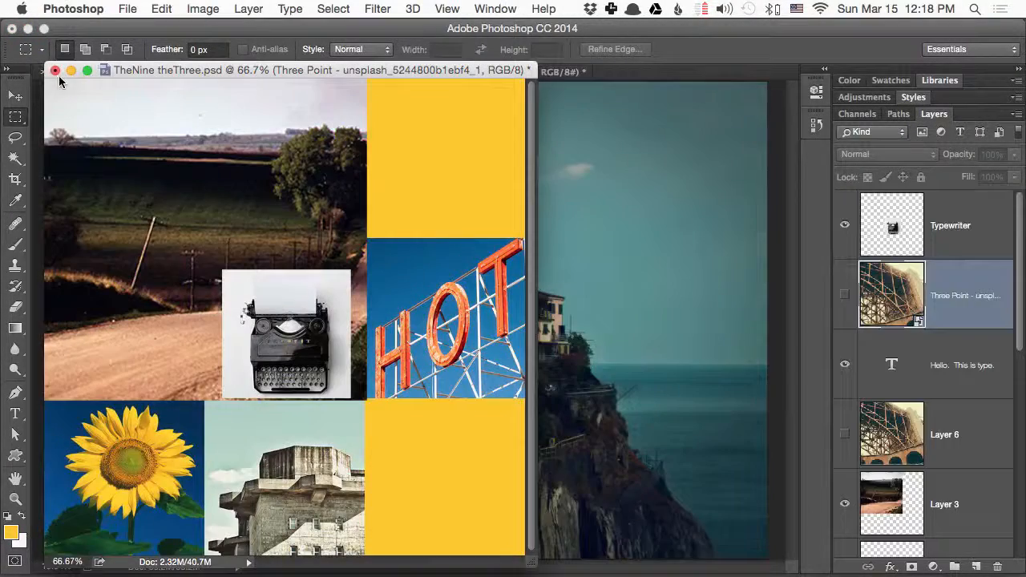
pyautogui.moveTo(228, 76); pyautogui.dragTo(512, 80)
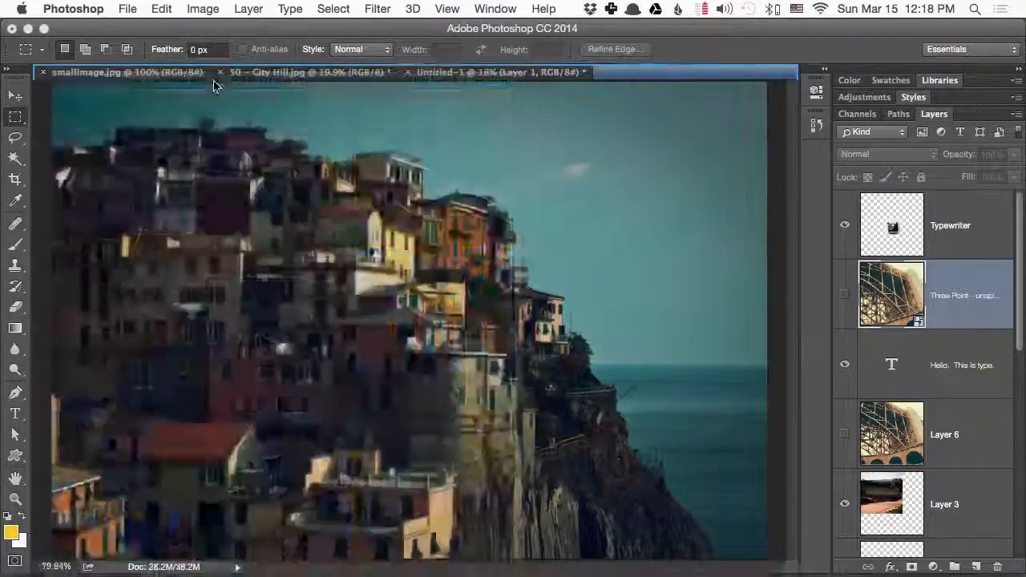
pyautogui.click(191, 73)
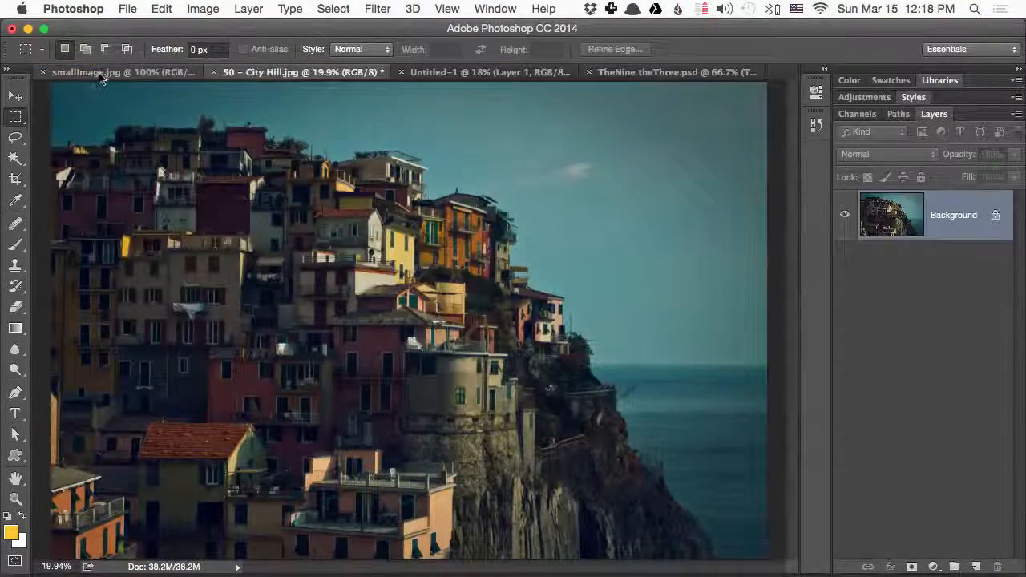
# Select a small square at the upper-left corner of the City Hill photo, move the selection over the buildings, and deselect it
pyautogui.press('super+minus')
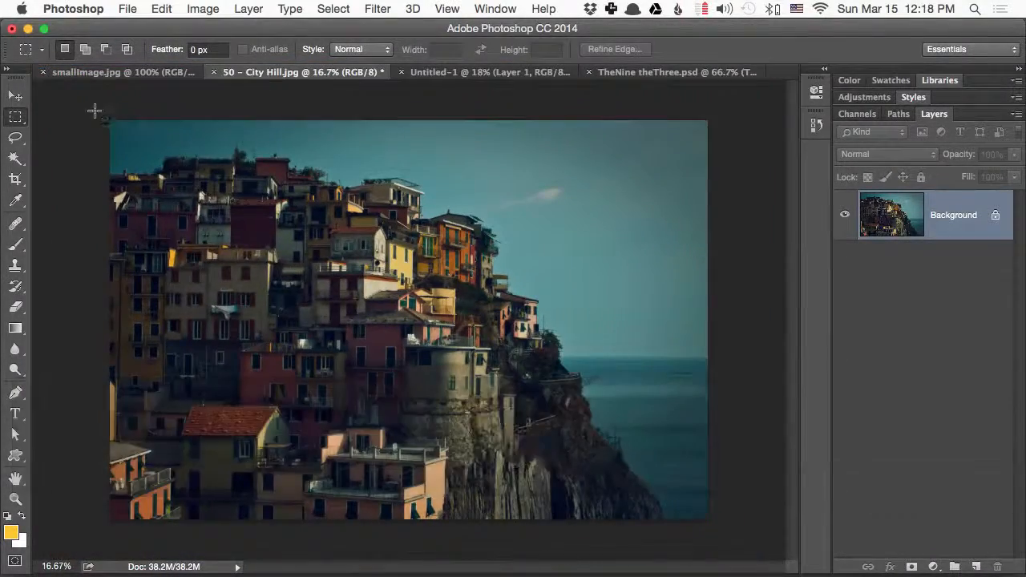
pyautogui.moveTo(110, 120); pyautogui.dragTo(165, 172)
pyautogui.moveTo(150, 154); pyautogui.dragTo(193, 244)
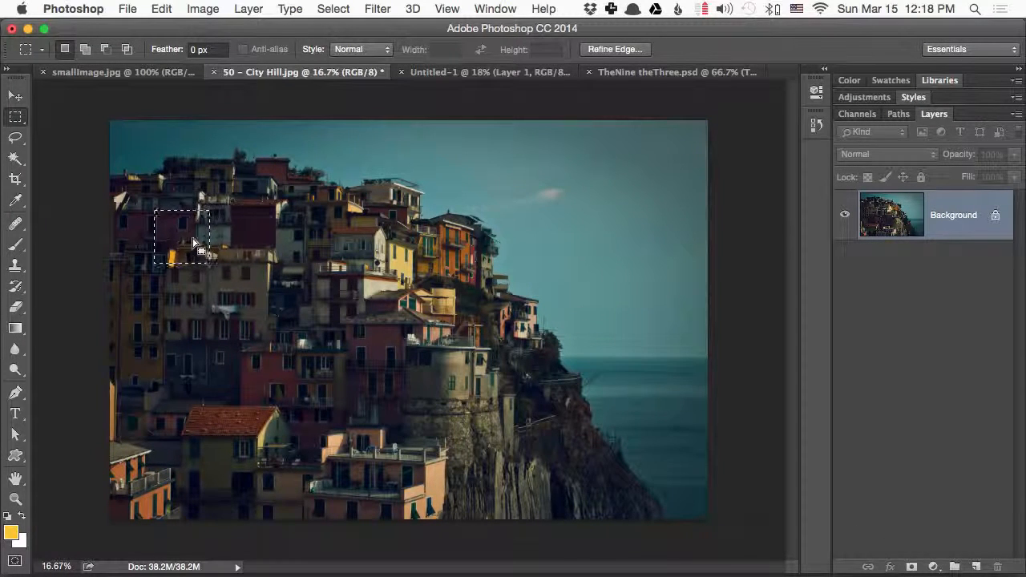
pyautogui.press('super+d')
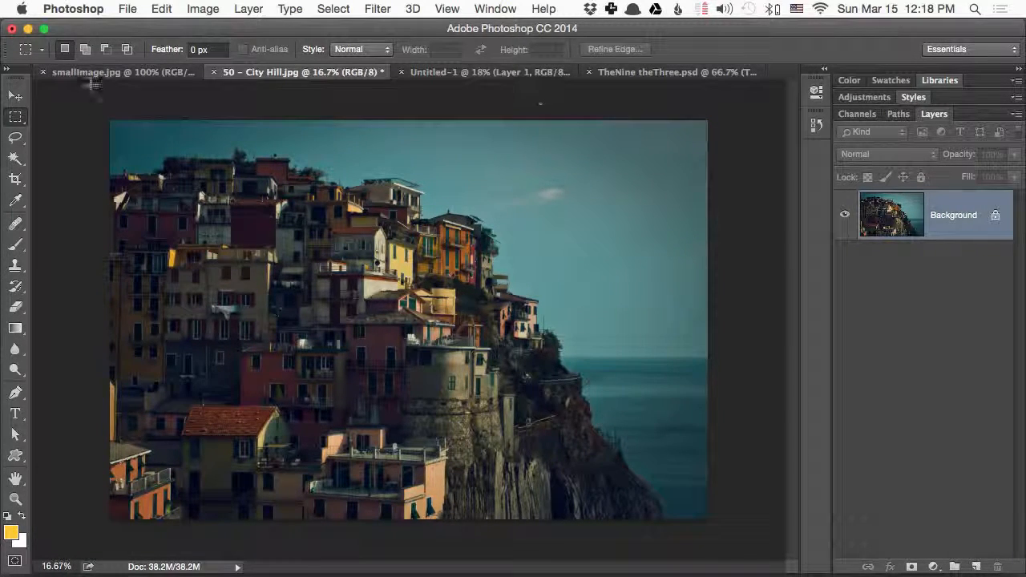
# Open Image Size for smallImage.jpg and review its pixel dimensions, width, height and resolution against the photo
pyautogui.click(138, 72)
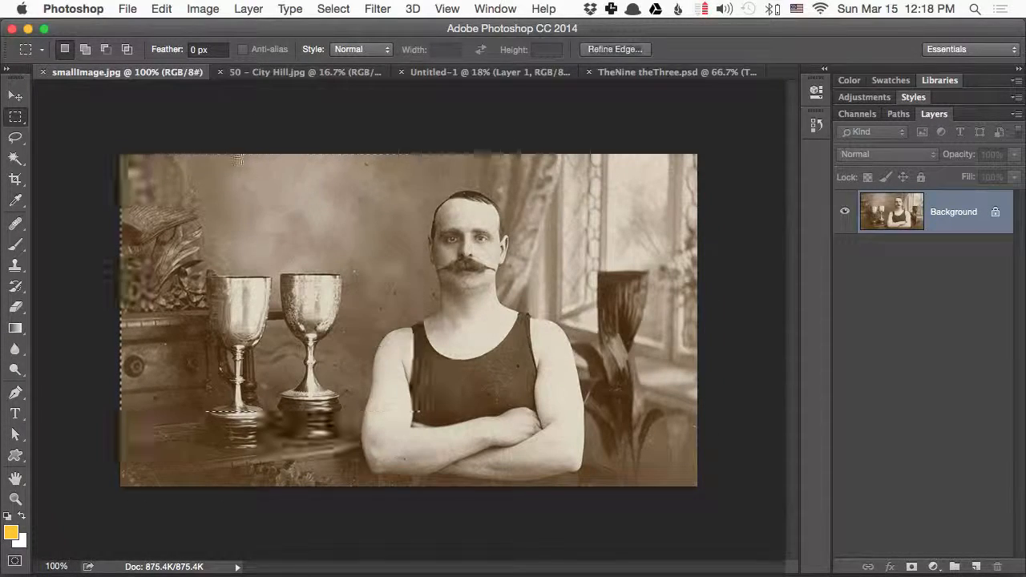
pyautogui.click(203, 8)
pyautogui.click(251, 135)
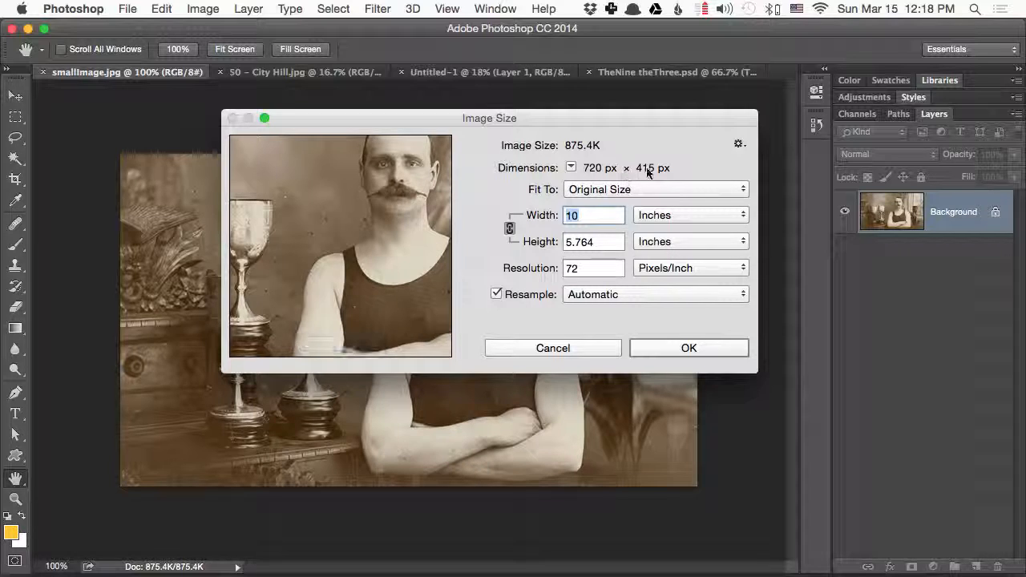
pyautogui.click(572, 168)
pyautogui.click(572, 168)
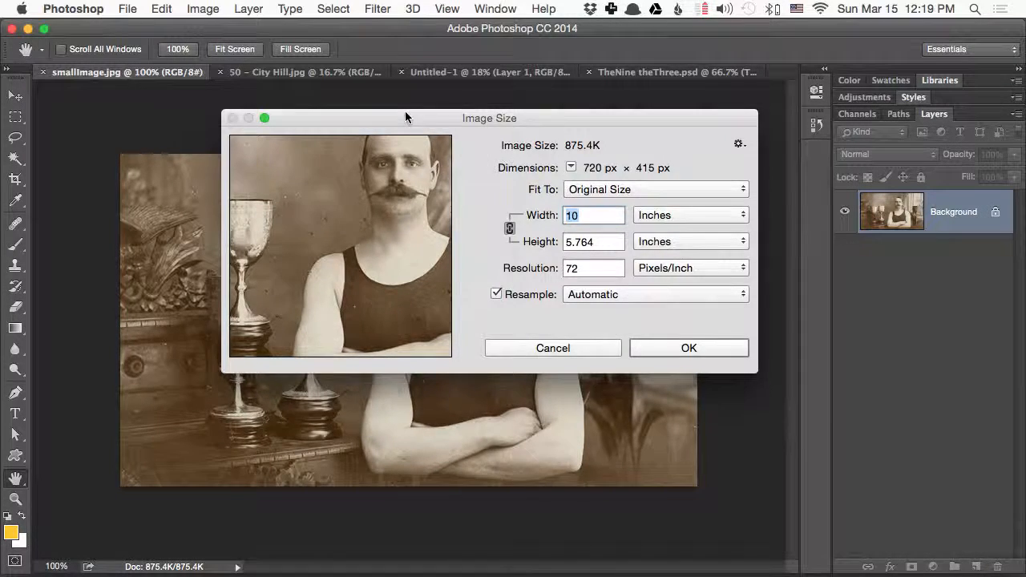
pyautogui.moveTo(405, 112); pyautogui.dragTo(714, 355)
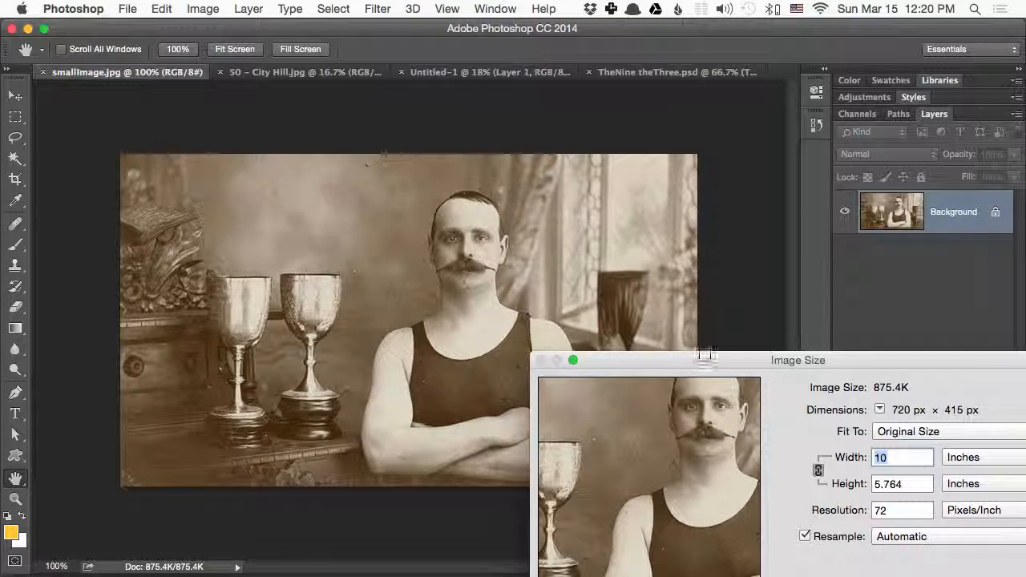
pyautogui.moveTo(783, 369); pyautogui.dragTo(531, 197)
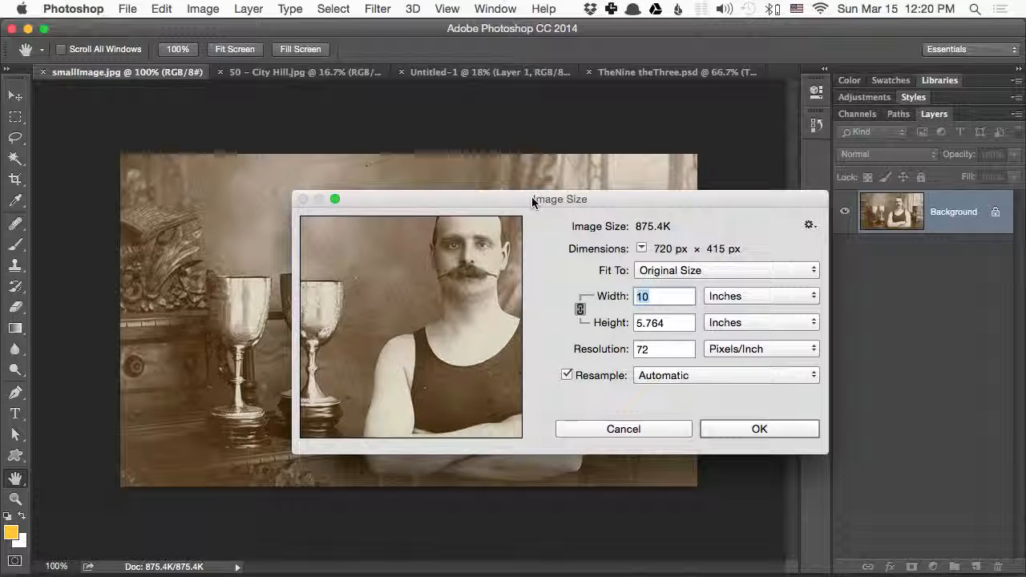
pyautogui.moveTo(531, 196); pyautogui.dragTo(410, 125)
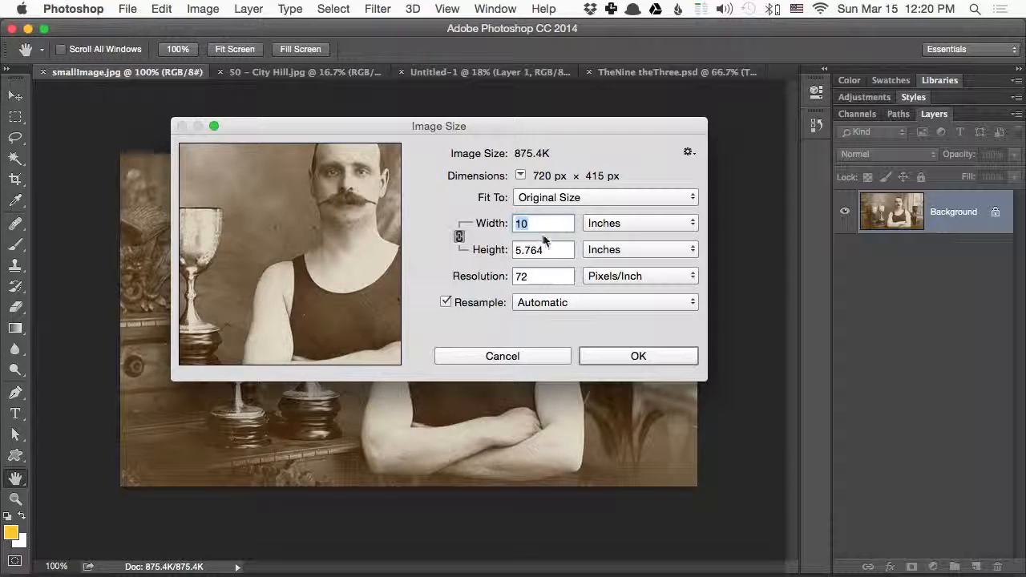
# Try a resolution of 400 pixels/inch for smallImage.jpg, set it to 300 instead, and apply the change with Resample on
pyautogui.doubleClick(530, 283)
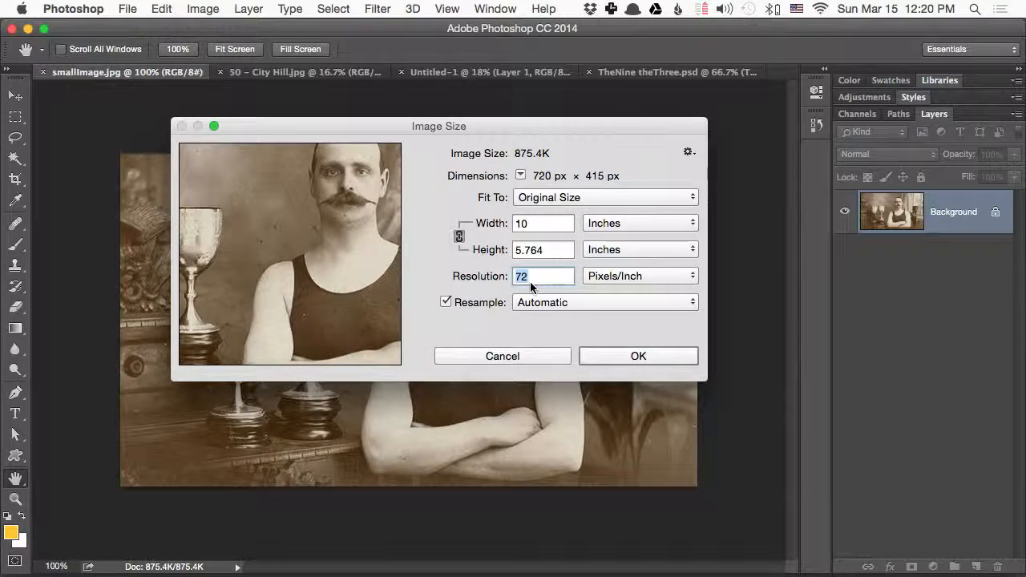
pyautogui.write('400')
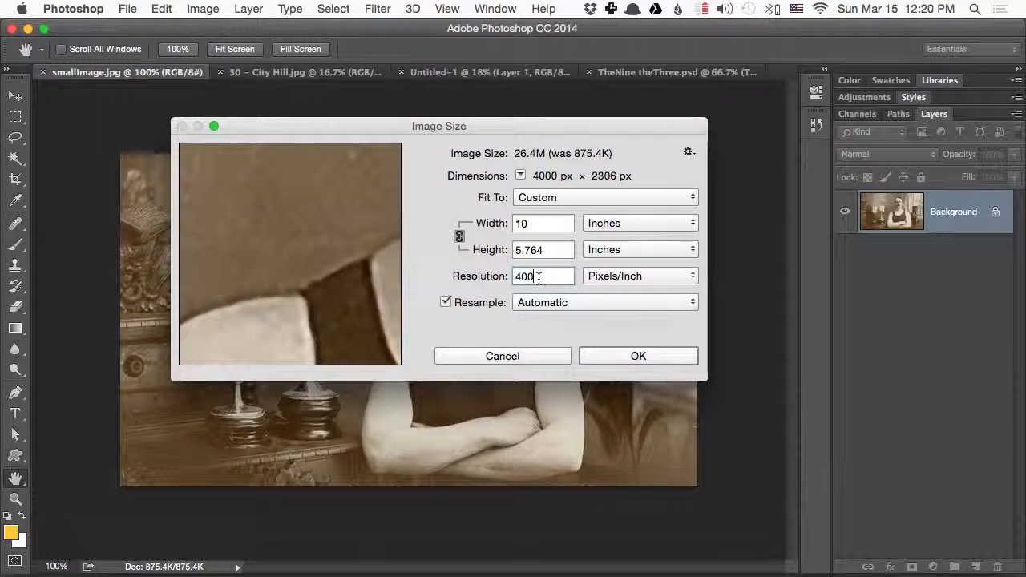
pyautogui.write('300')
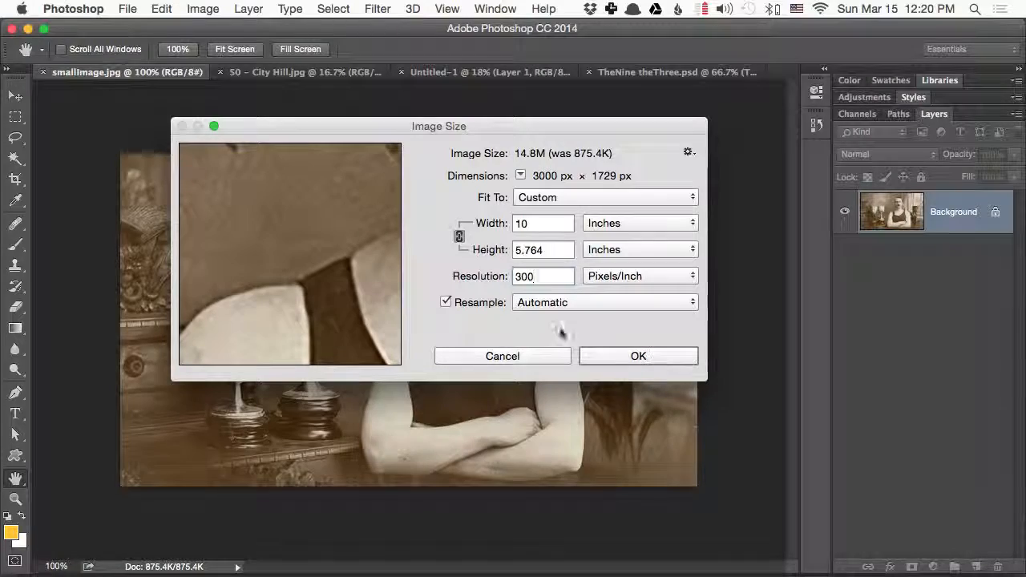
pyautogui.click(637, 356)
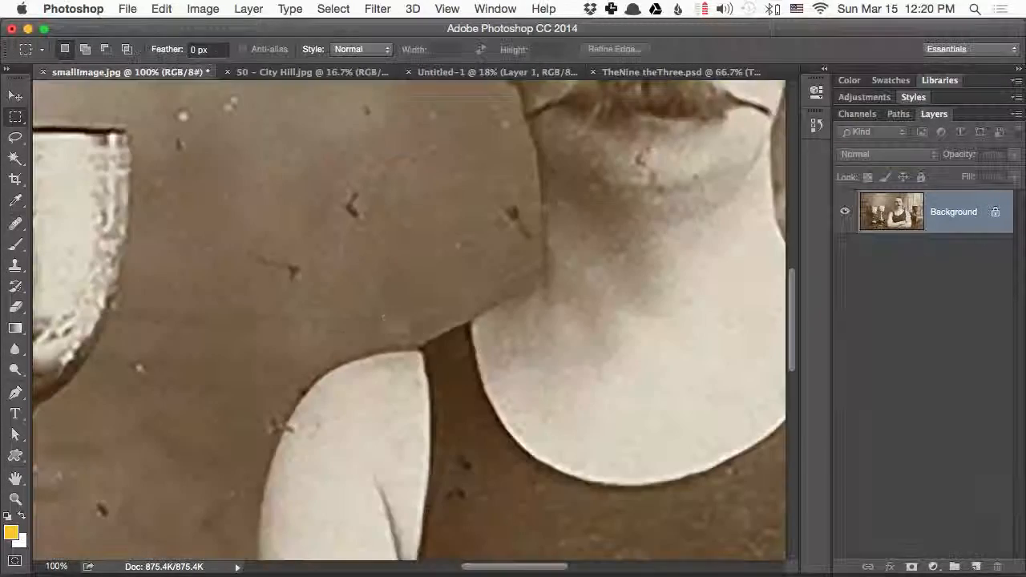
# Examine the resampled smallImage.jpg at up to 200%, checking the detail of the man's face, and return to a wider view
pyautogui.press('super+minus')
pyautogui.press('super+minus')
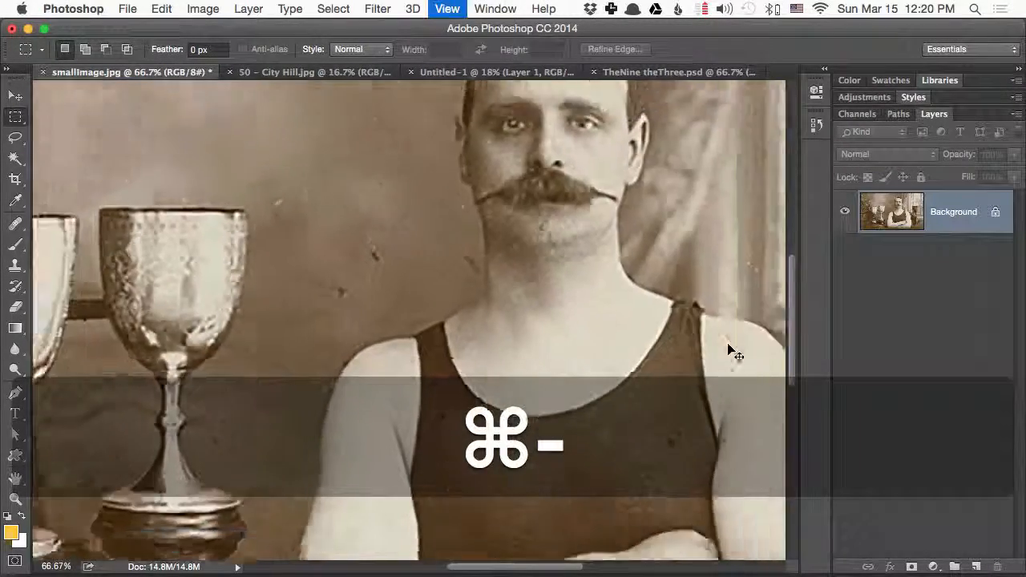
pyautogui.press('super+equal')
pyautogui.press('super+equal')
pyautogui.press('super+equal')
pyautogui.press('super+equal')
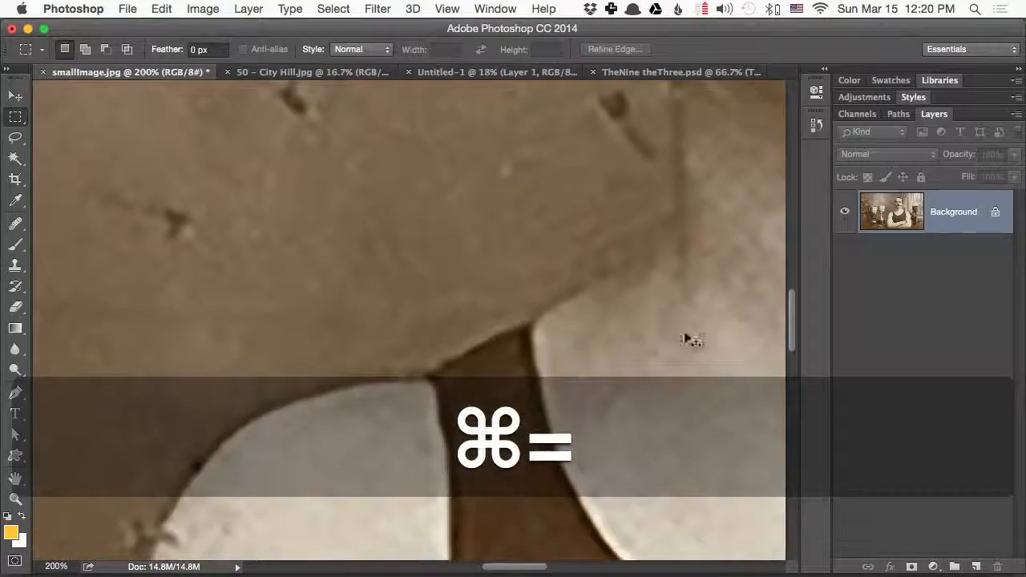
pyautogui.press('space')
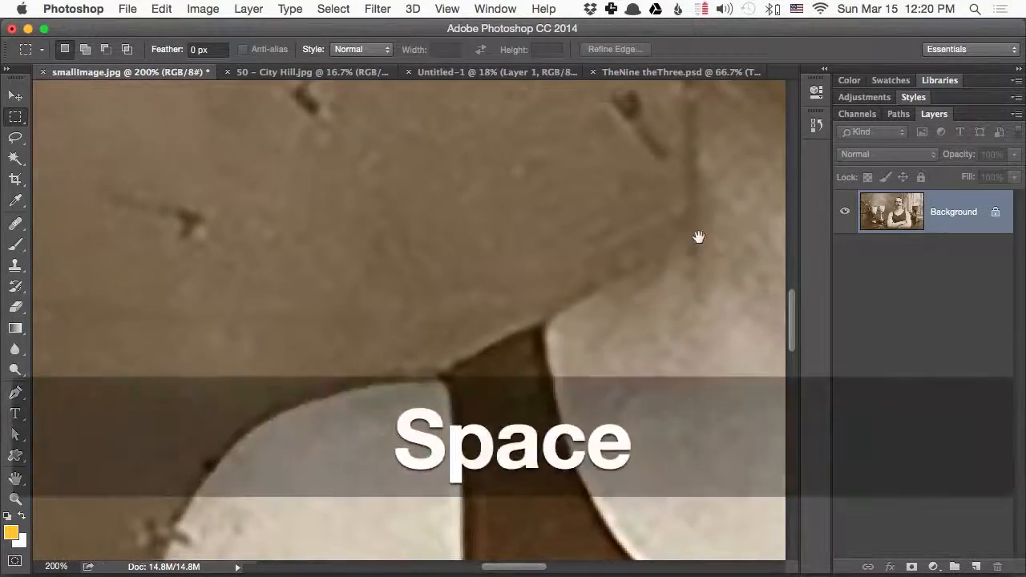
pyautogui.moveTo(698, 231); pyautogui.dragTo(754, 297)
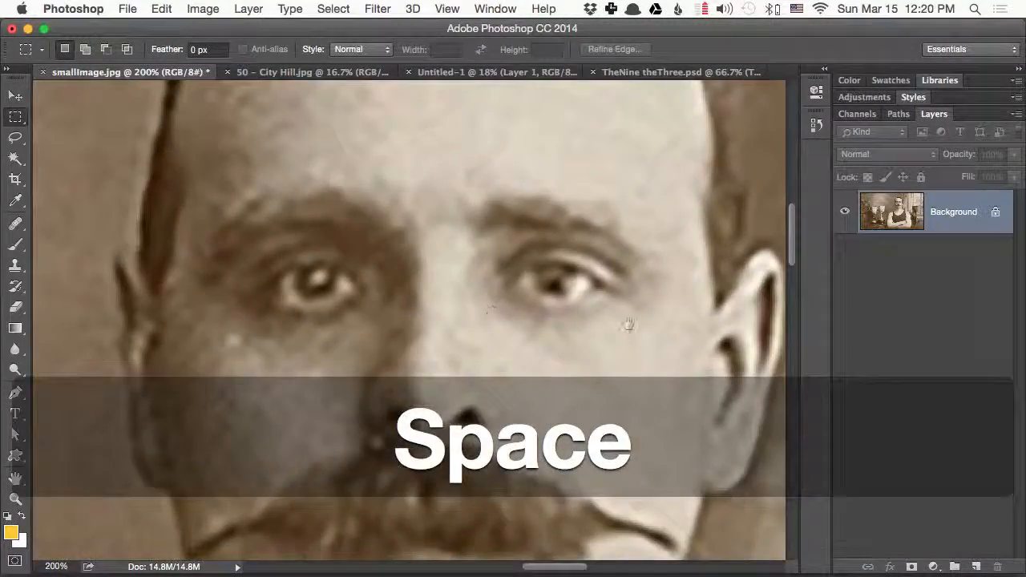
pyautogui.press('super+minus')
pyautogui.press('super+minus')
pyautogui.press('super+minus')
pyautogui.press('super+minus')
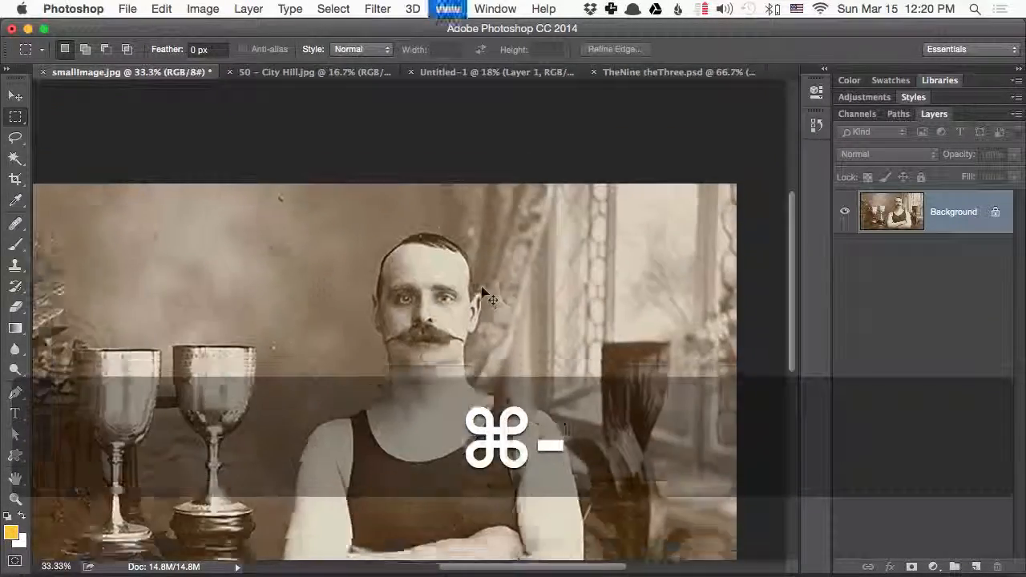
pyautogui.press('super+minus')
# Undo the last image size change and examine the original smallImage.jpg at 200%, returning to 100%
pyautogui.press('super+z')
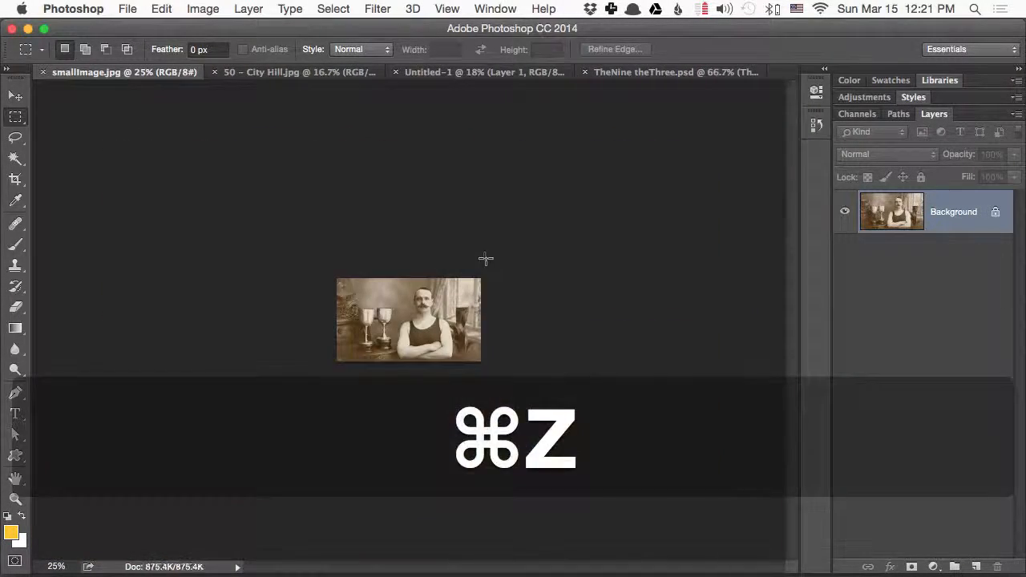
pyautogui.press('super+equal')
pyautogui.press('super+equal')
pyautogui.press('super+equal')
pyautogui.press('super+equal')
pyautogui.press('super+equal')
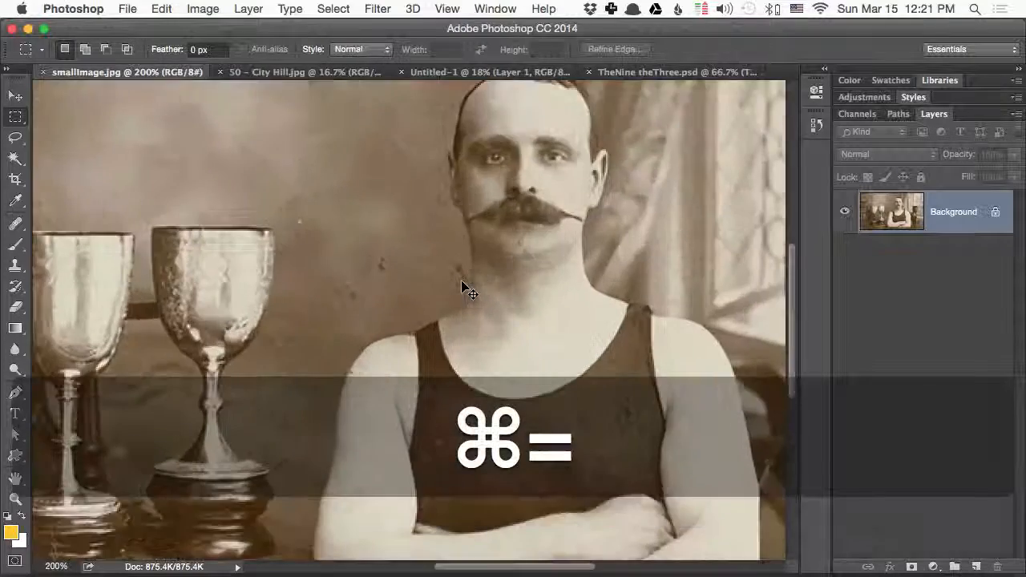
pyautogui.press('super+minus')
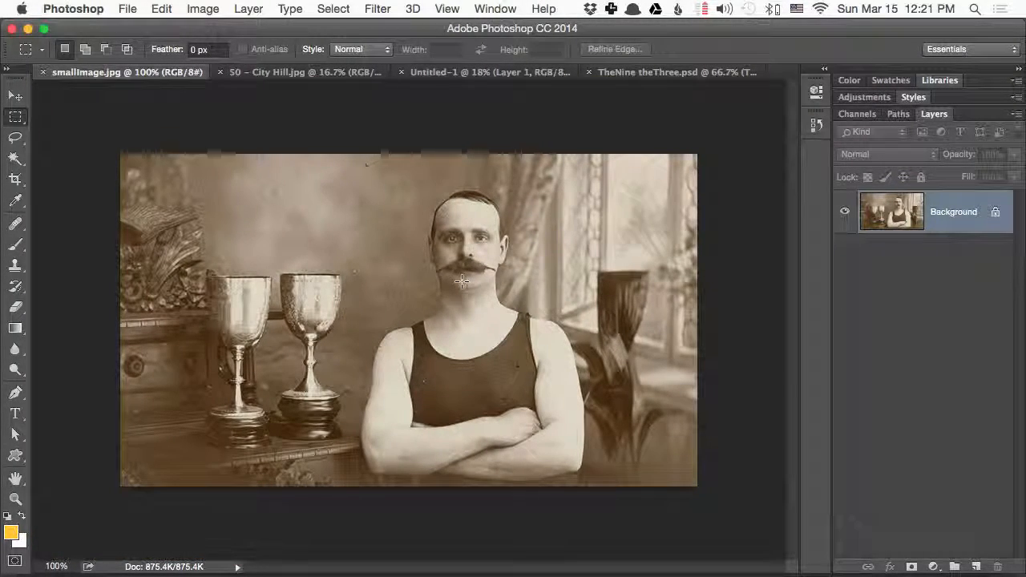
pyautogui.click(202, 9)
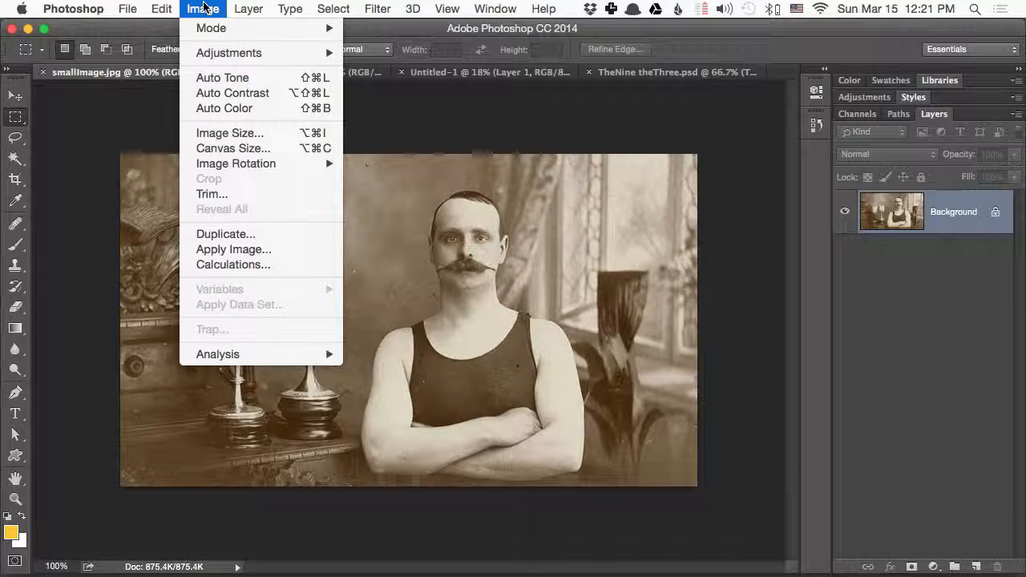
pyautogui.click(203, 8)
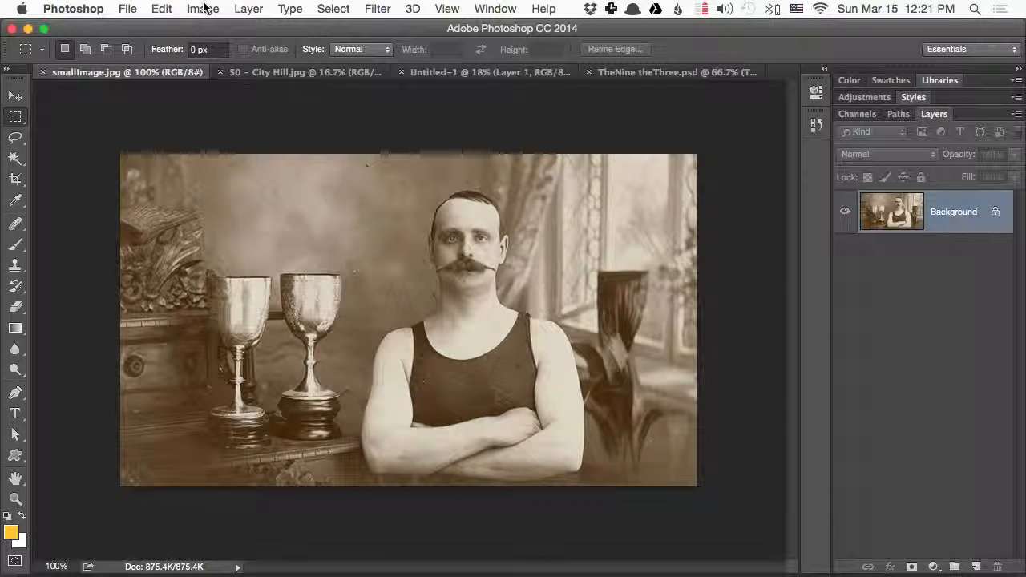